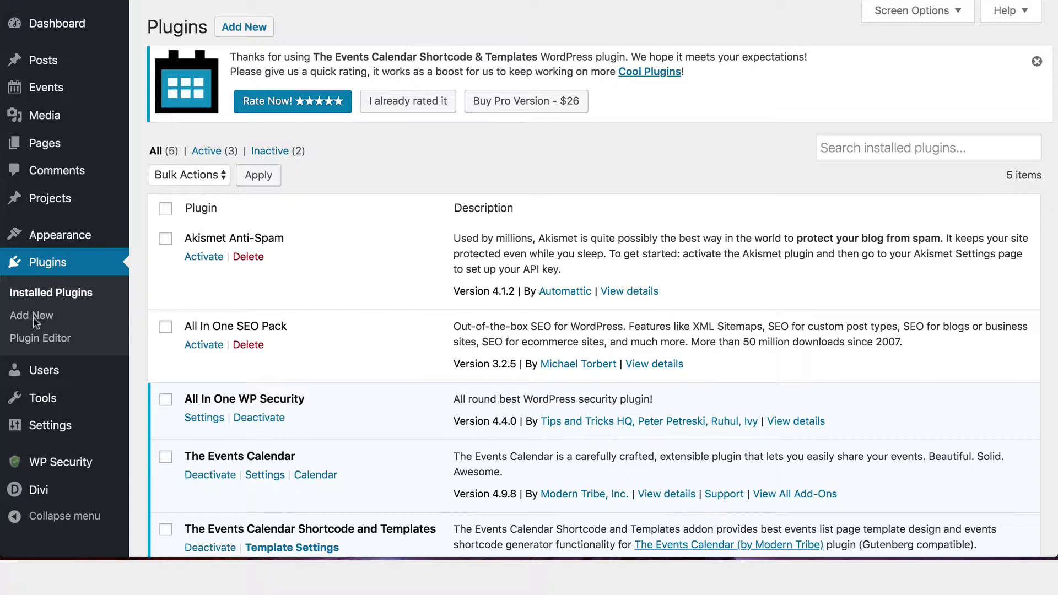
Search Add New for 'all in one wp migration', then install and activate All-in-One WP Migration.
{"action": "left_click", "coordinate": [243, 27]}
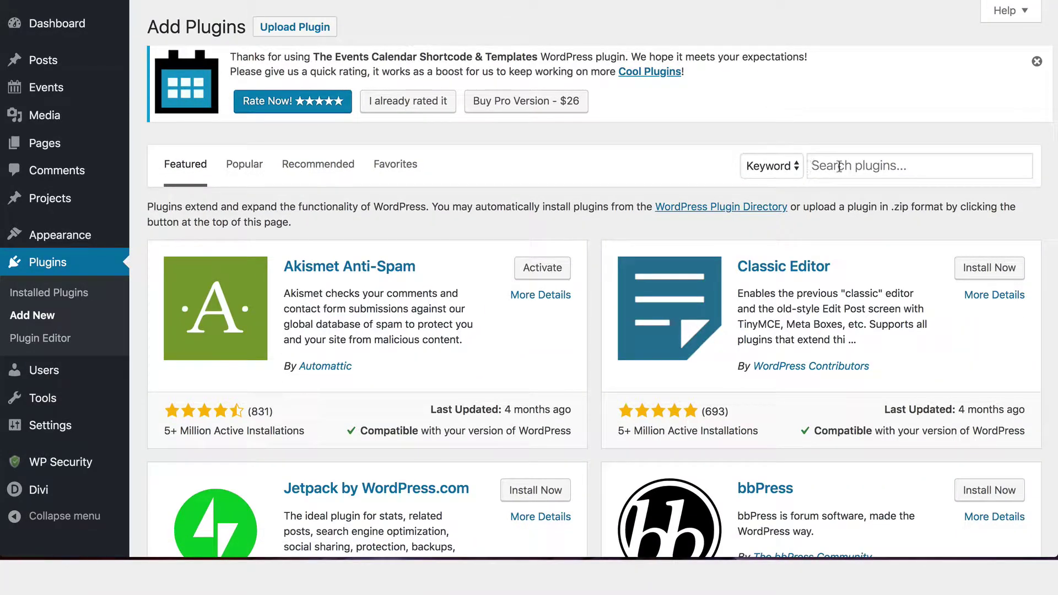
{"action": "left_click", "coordinate": [838, 166]}
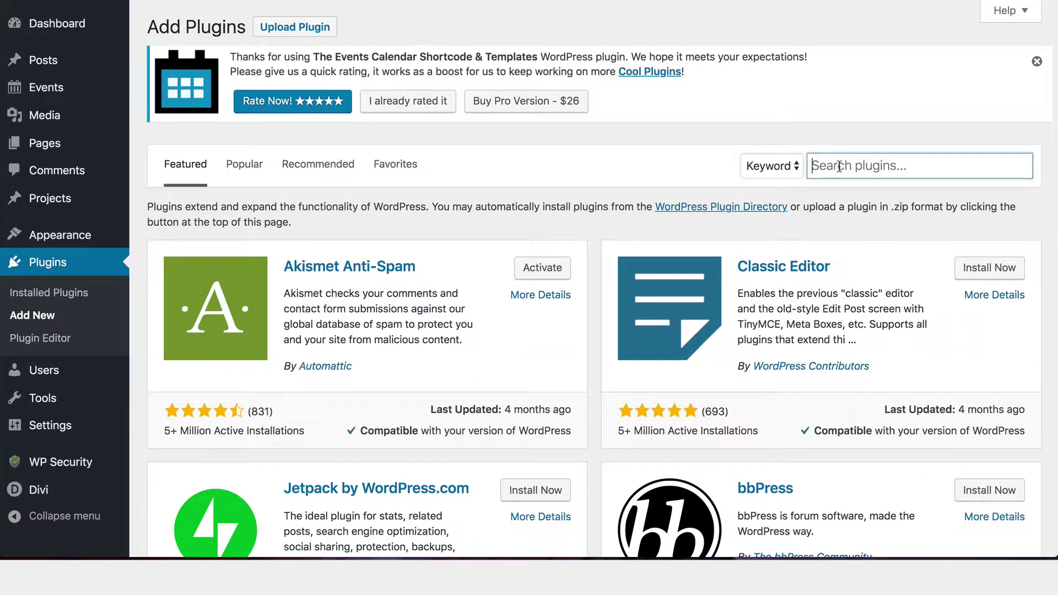
{"action": "type", "text": "all in one wp"}
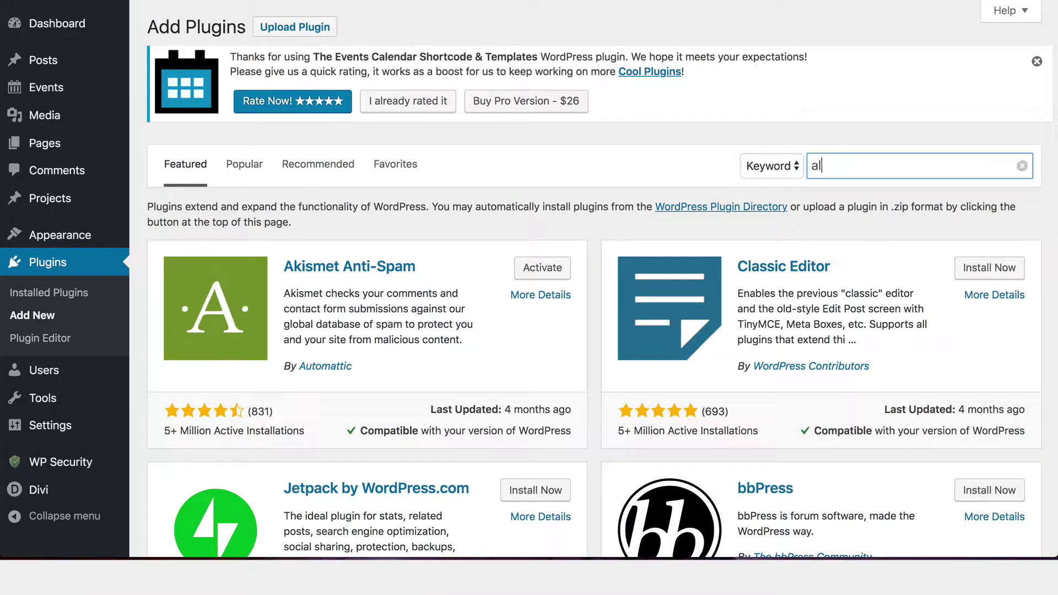
{"action": "type", "text": " migration"}
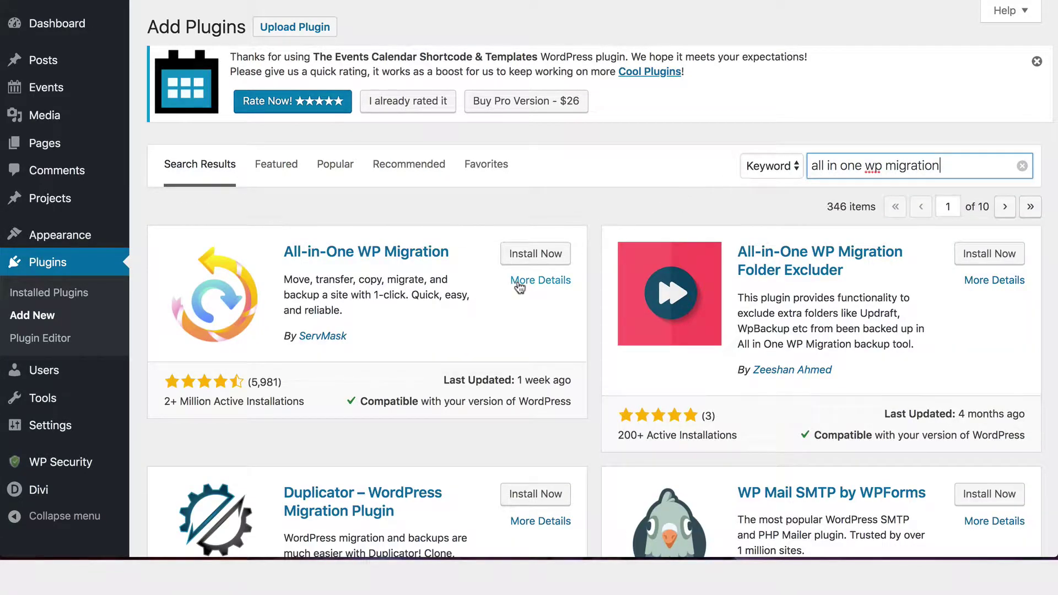
{"action": "left_click", "coordinate": [521, 263]}
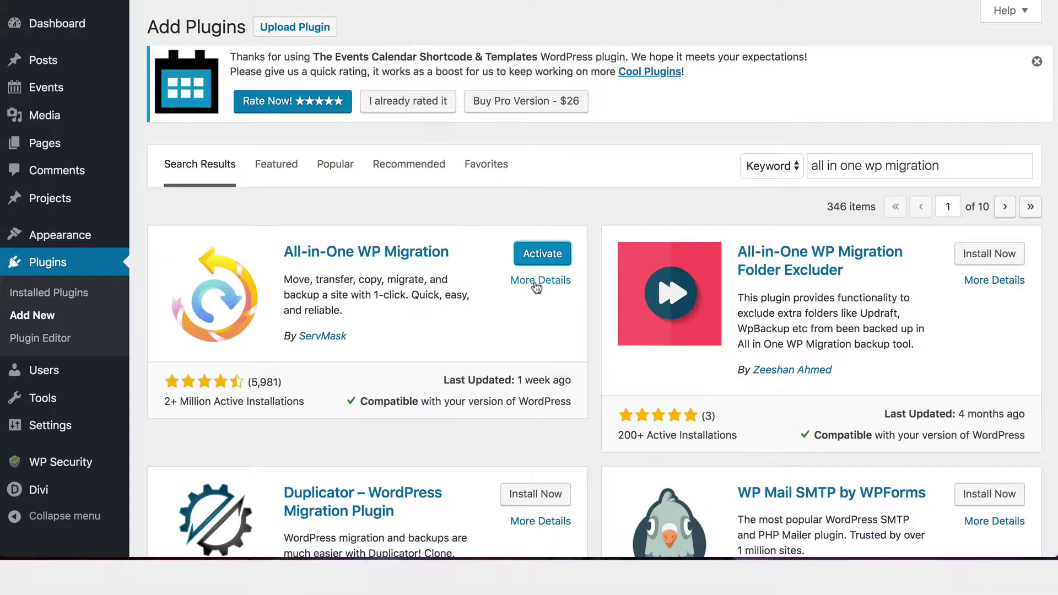
{"action": "left_click", "coordinate": [539, 255]}
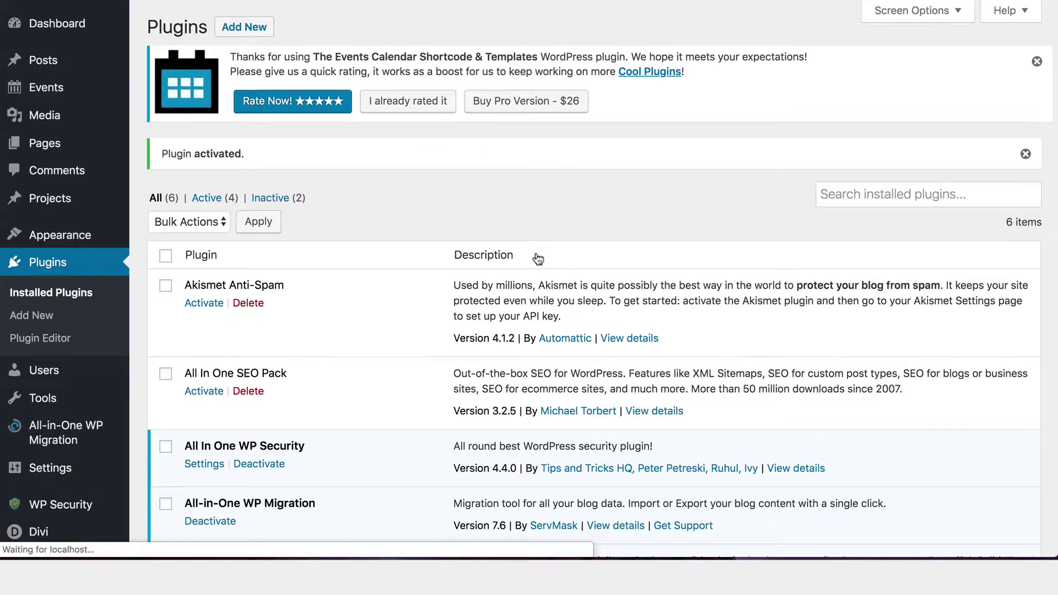
{"action": "scroll", "coordinate": [358, 365], "scroll_direction": "down", "scroll_amount": 5}
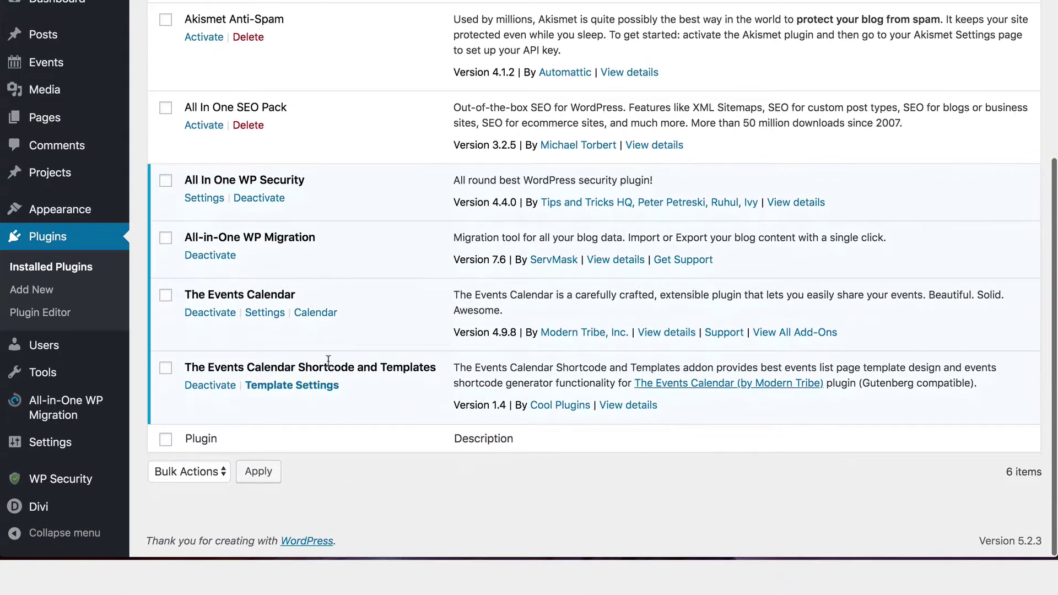
{"action": "mouse_move", "coordinate": [55, 419]}
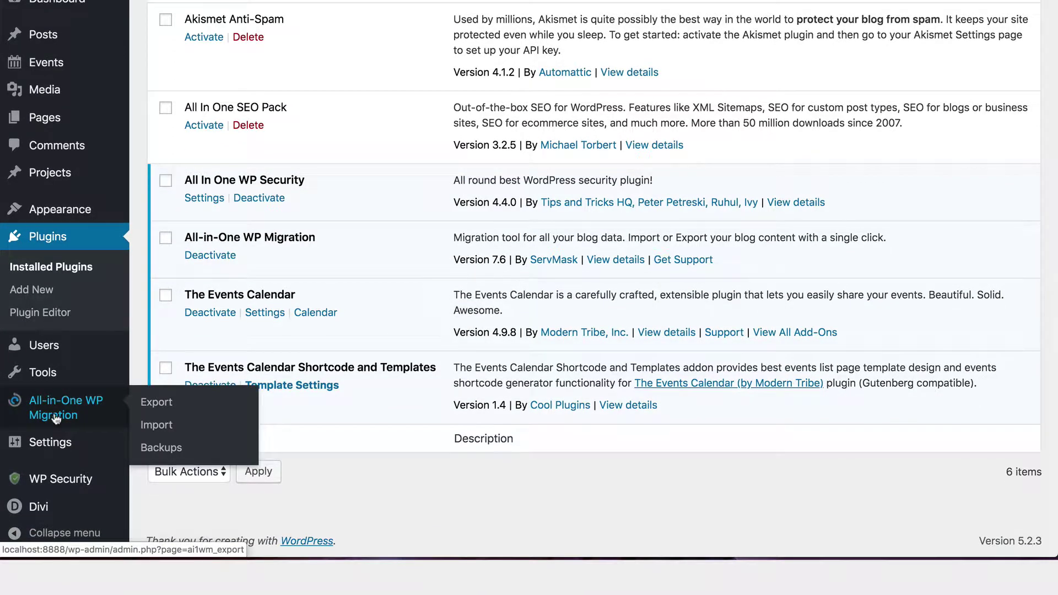
Start an All-in-One WP Migration export of the whole site to File, then stop it.
{"action": "left_click", "coordinate": [149, 404]}
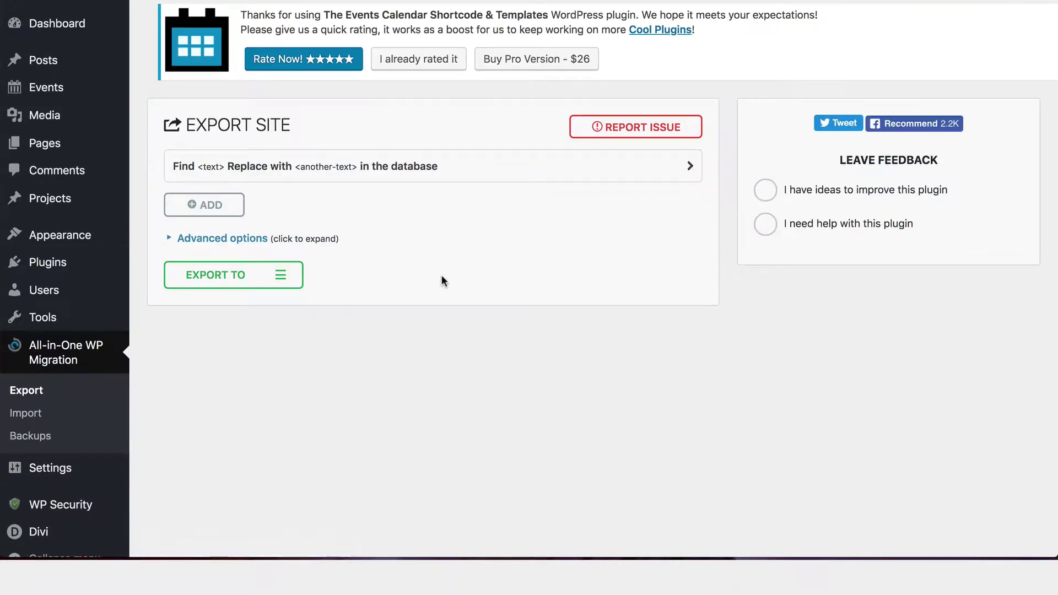
{"action": "left_click", "coordinate": [280, 276]}
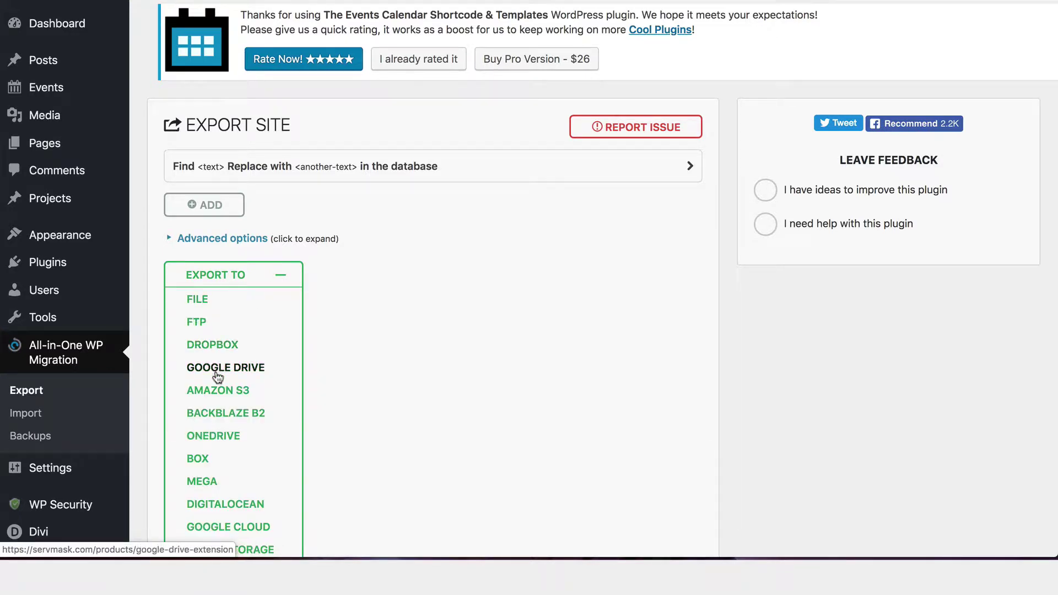
{"action": "scroll", "coordinate": [209, 422], "scroll_direction": "down", "scroll_amount": 3}
{"action": "scroll", "coordinate": [213, 424], "scroll_direction": "down", "scroll_amount": 1}
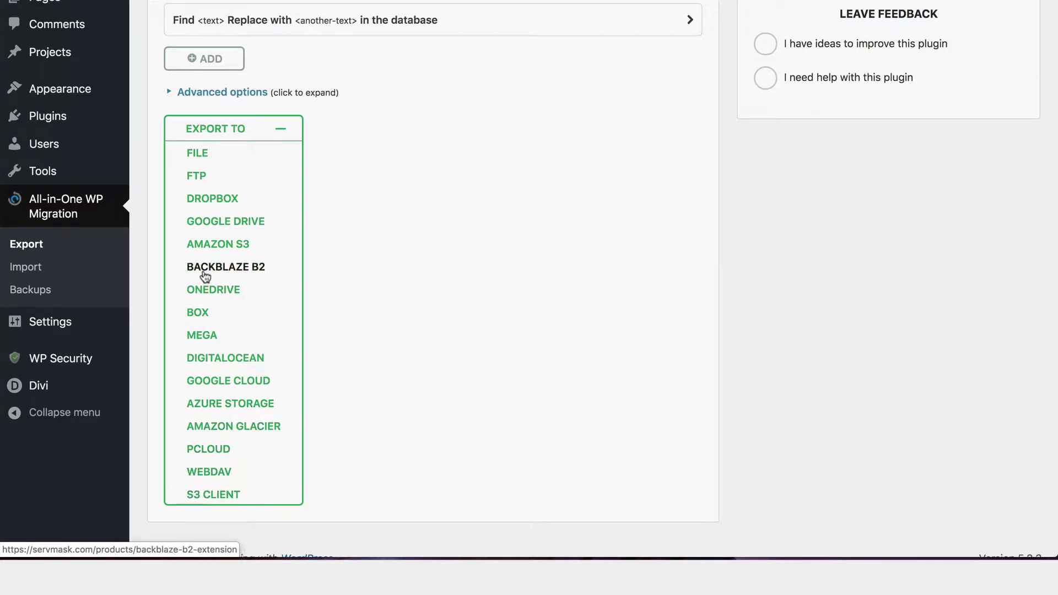
{"action": "left_click", "coordinate": [202, 156]}
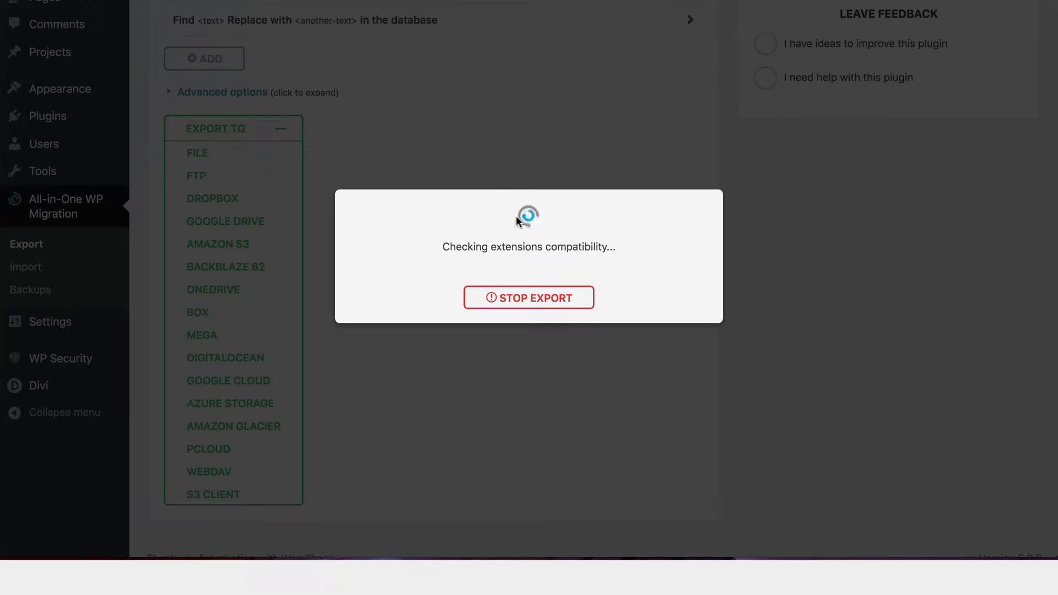
{"action": "left_click", "coordinate": [514, 301]}
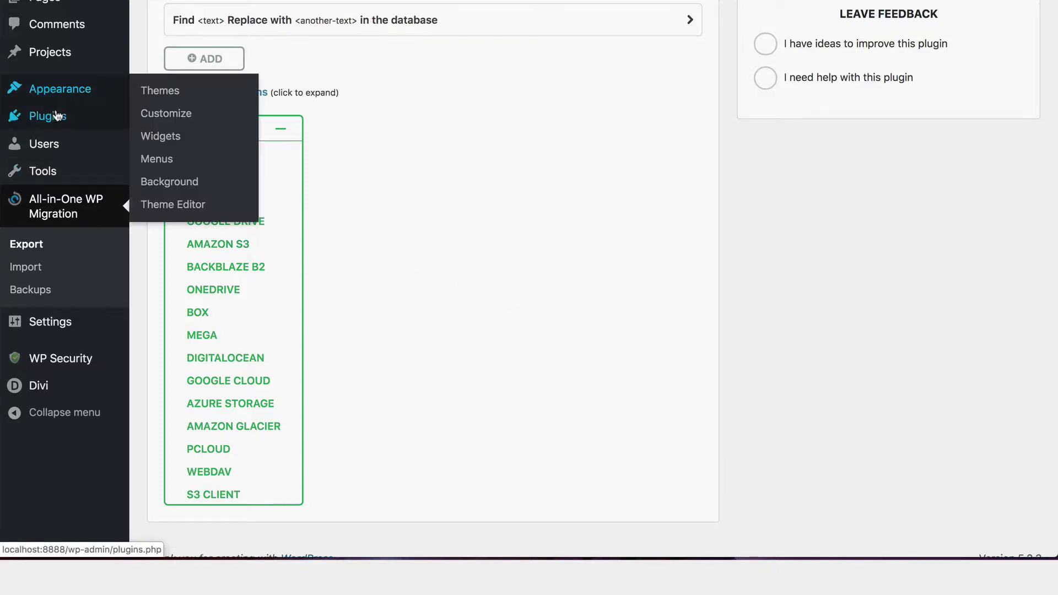
Scroll through the six installed plugins, with All In One WP Security among four active.
{"action": "mouse_move", "coordinate": [57, 119]}
{"action": "left_click", "coordinate": [178, 121]}
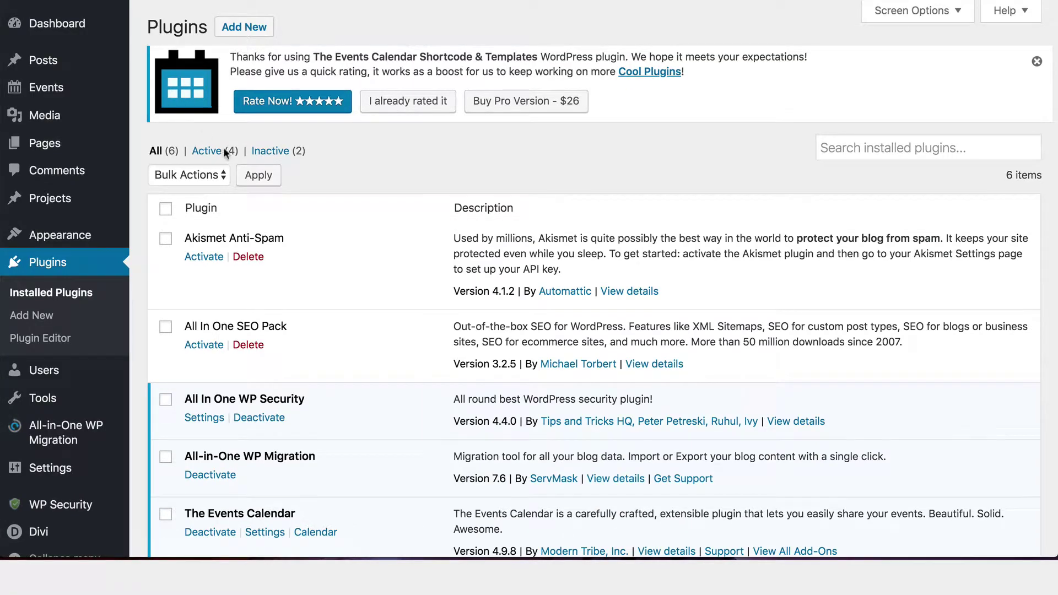
{"action": "scroll", "coordinate": [346, 304], "scroll_direction": "down", "scroll_amount": 3}
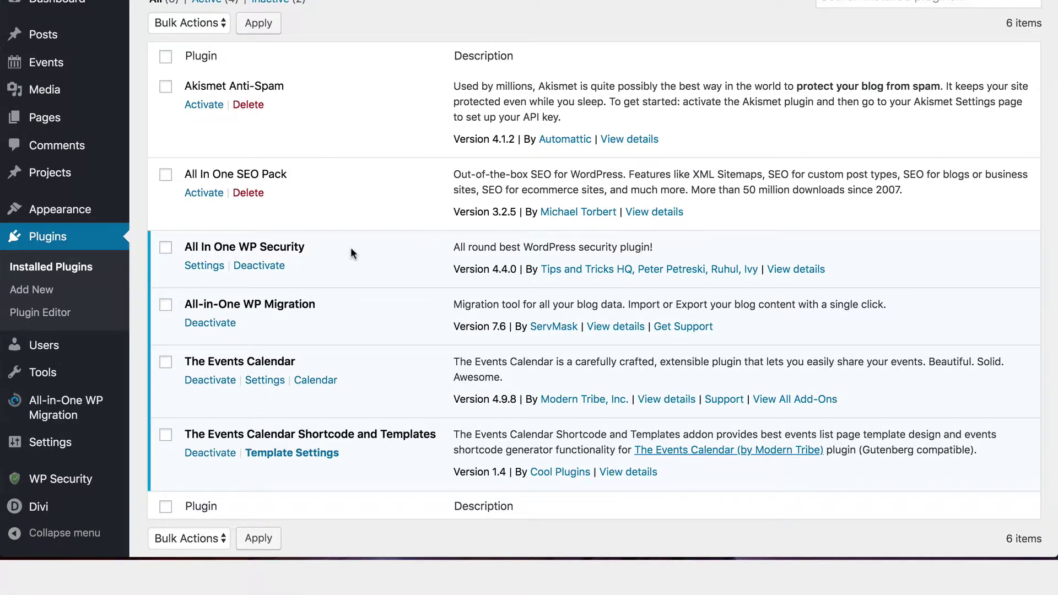
{"action": "scroll", "coordinate": [351, 251], "scroll_direction": "down", "scroll_amount": 1}
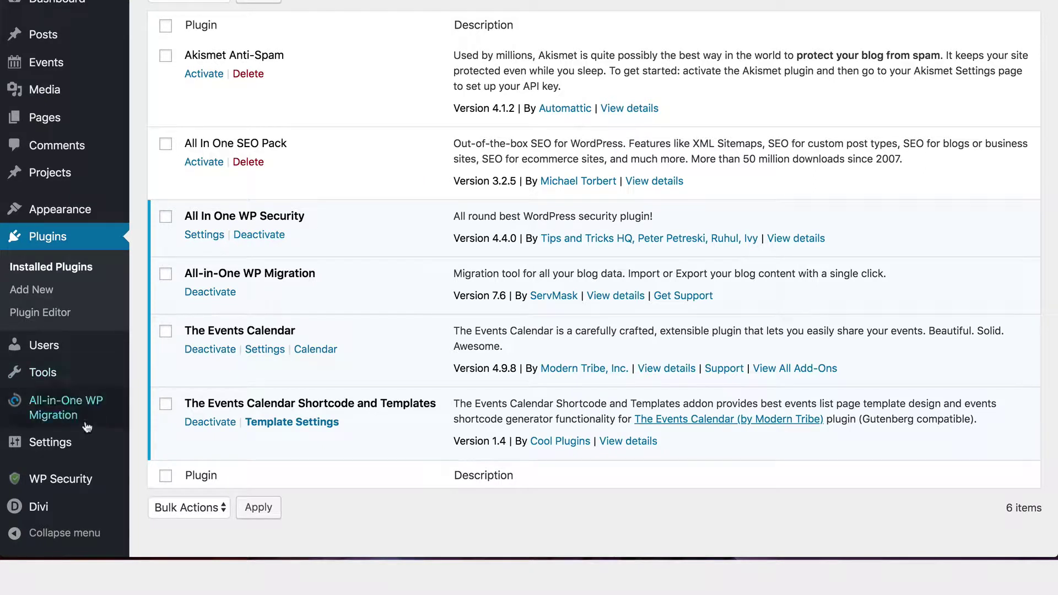
{"action": "mouse_move", "coordinate": [72, 484]}
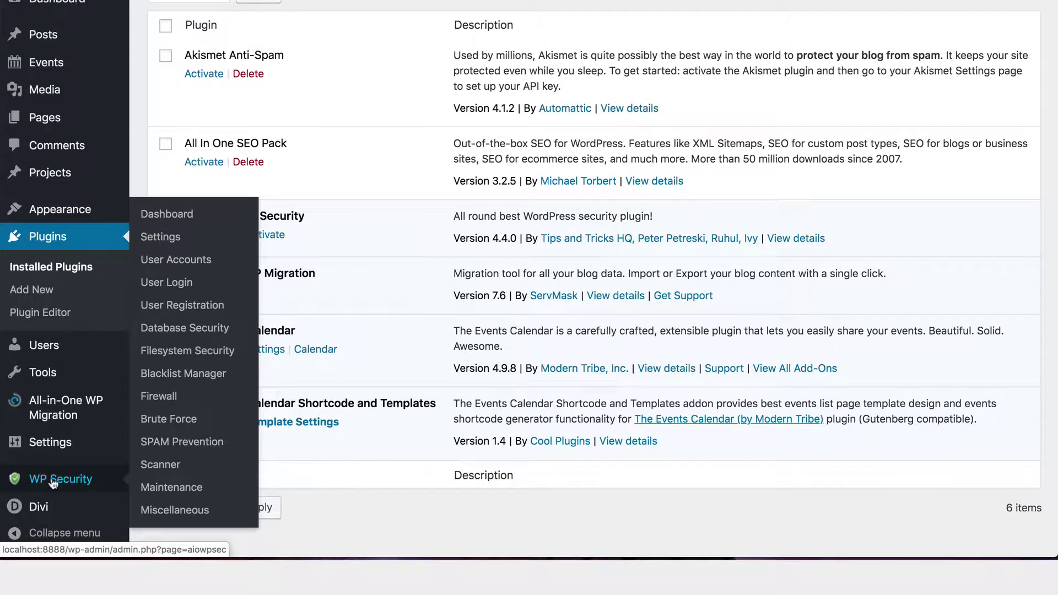
View WP Security's .htaccess and wp-config.php file backup and restore options.
{"action": "left_click", "coordinate": [160, 238]}
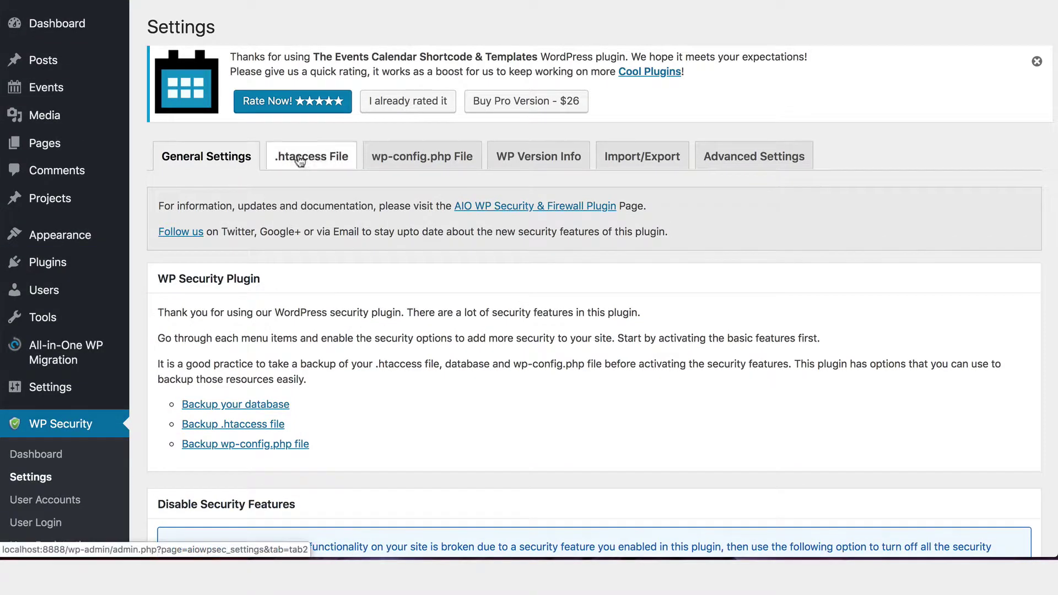
{"action": "scroll", "coordinate": [338, 233], "scroll_direction": "down", "scroll_amount": 2}
{"action": "scroll", "coordinate": [338, 234], "scroll_direction": "down", "scroll_amount": 12}
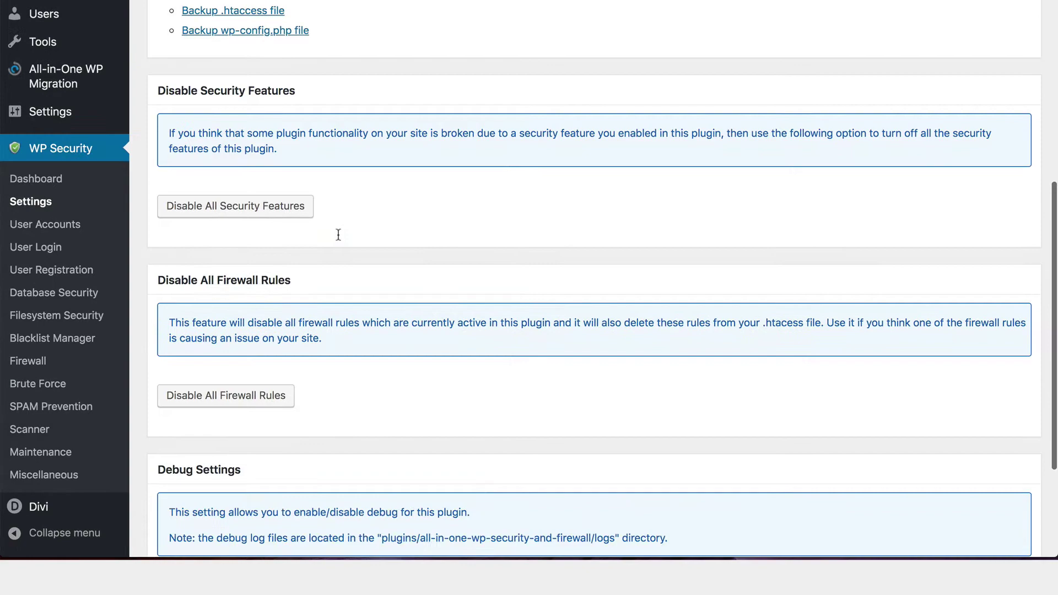
{"action": "scroll", "coordinate": [337, 239], "scroll_direction": "up", "scroll_amount": 13}
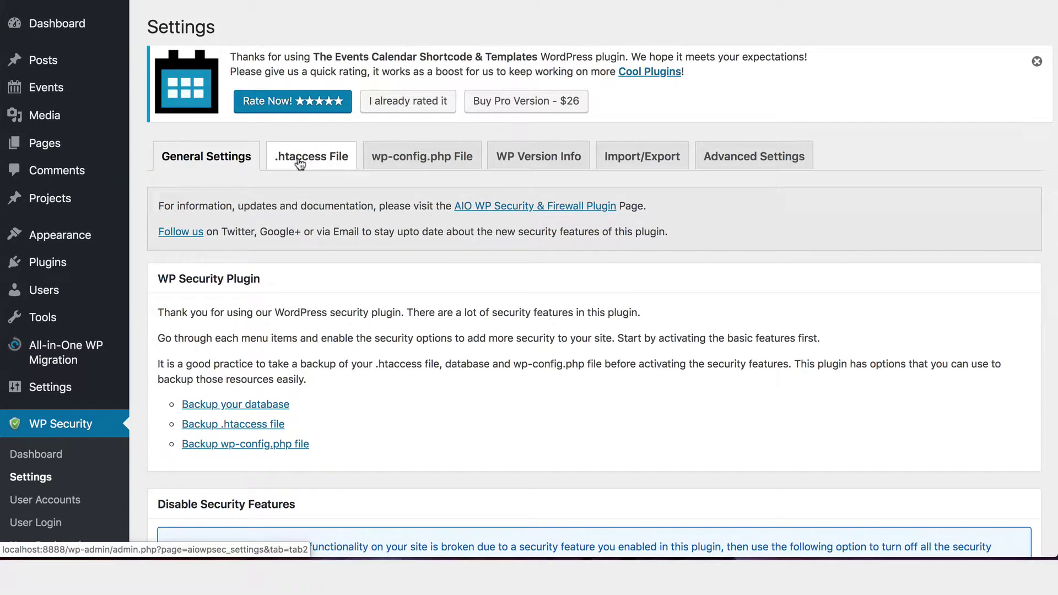
{"action": "left_click", "coordinate": [300, 160]}
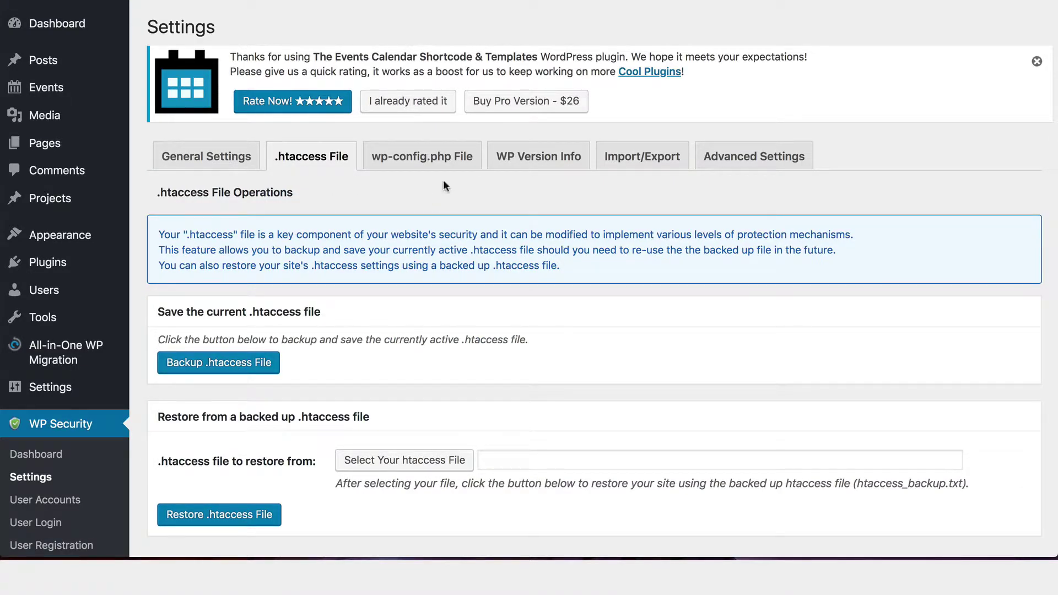
{"action": "left_click", "coordinate": [423, 160]}
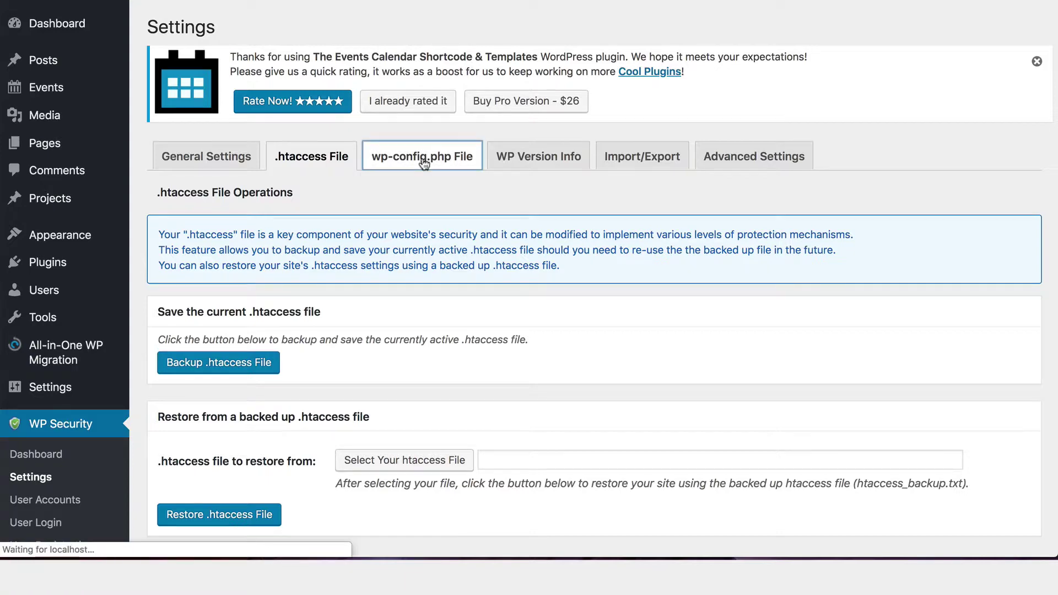
{"action": "scroll", "coordinate": [435, 220], "scroll_direction": "down", "scroll_amount": 1}
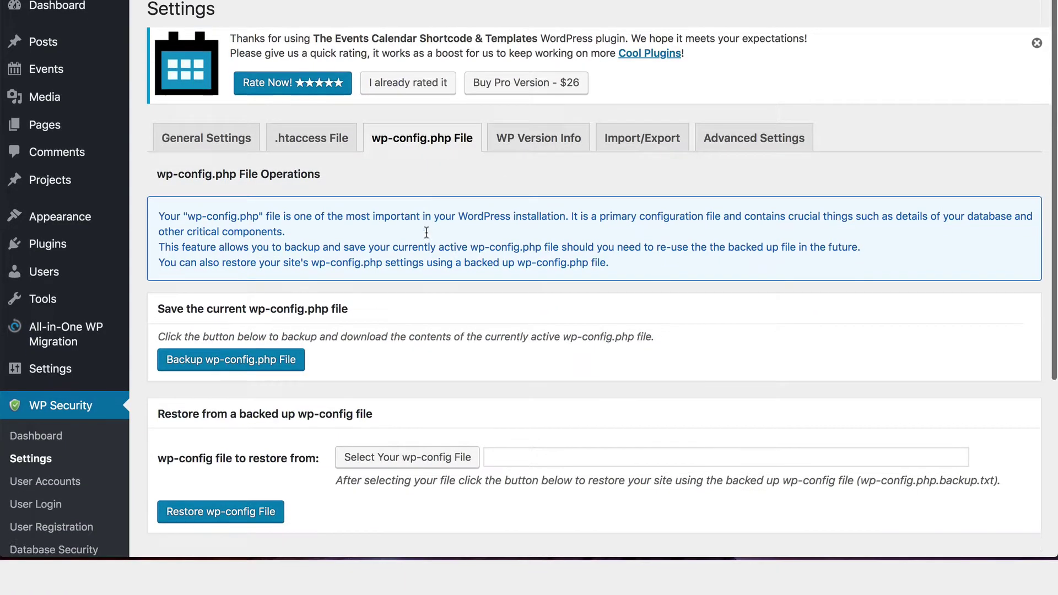
{"action": "scroll", "coordinate": [426, 232], "scroll_direction": "down", "scroll_amount": 5}
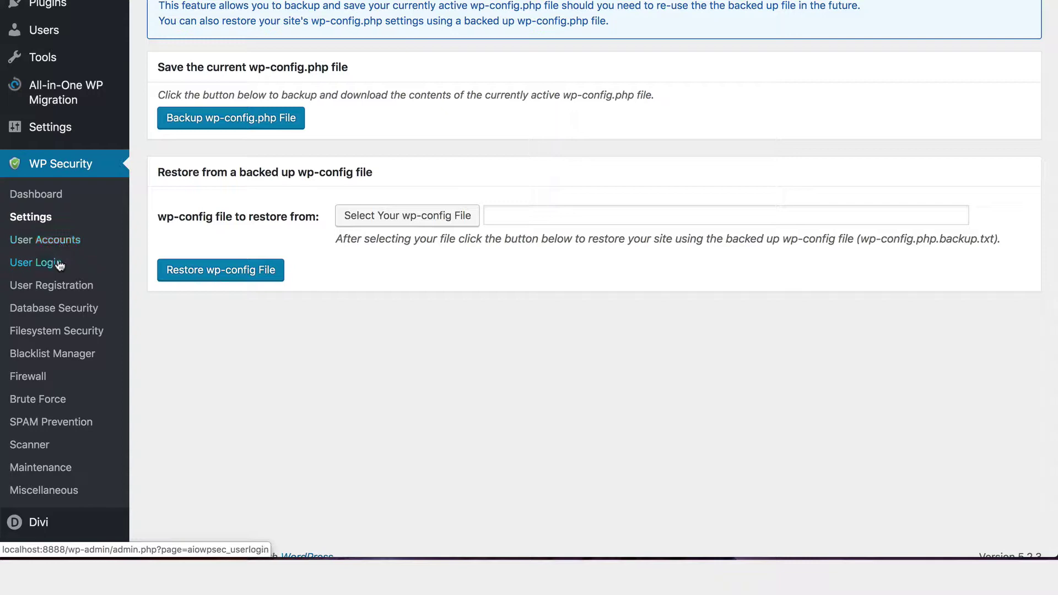
{"action": "left_click", "coordinate": [53, 309]}
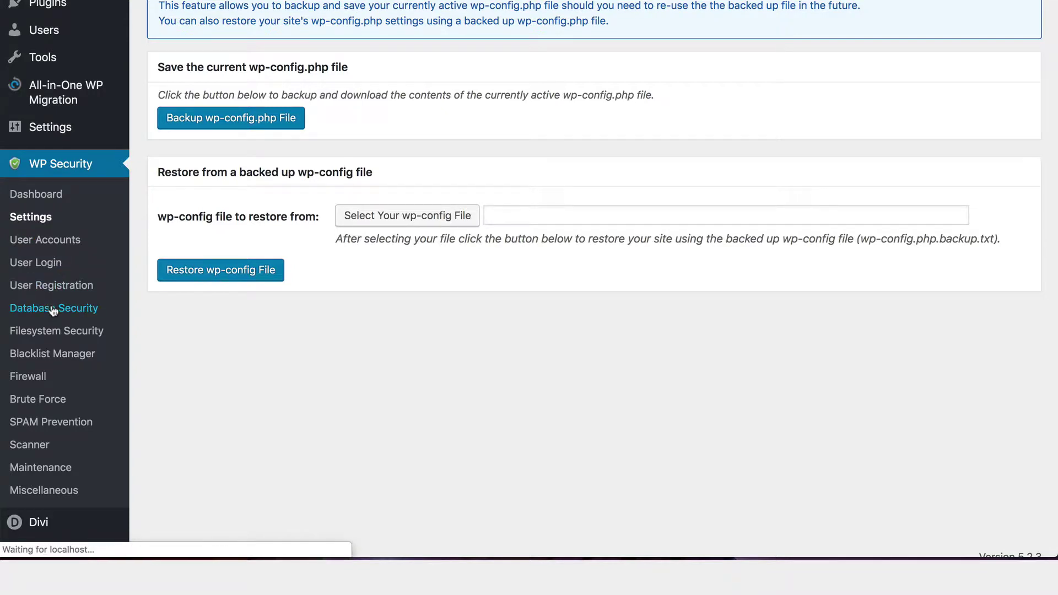
{"action": "scroll", "coordinate": [441, 298], "scroll_direction": "down", "scroll_amount": 5}
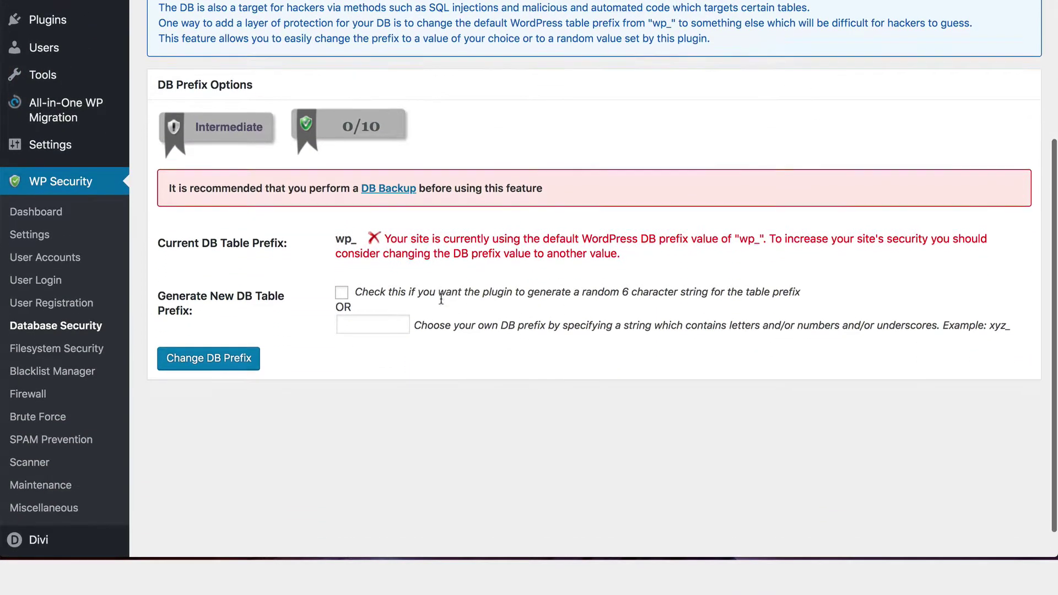
{"action": "left_click", "coordinate": [88, 350]}
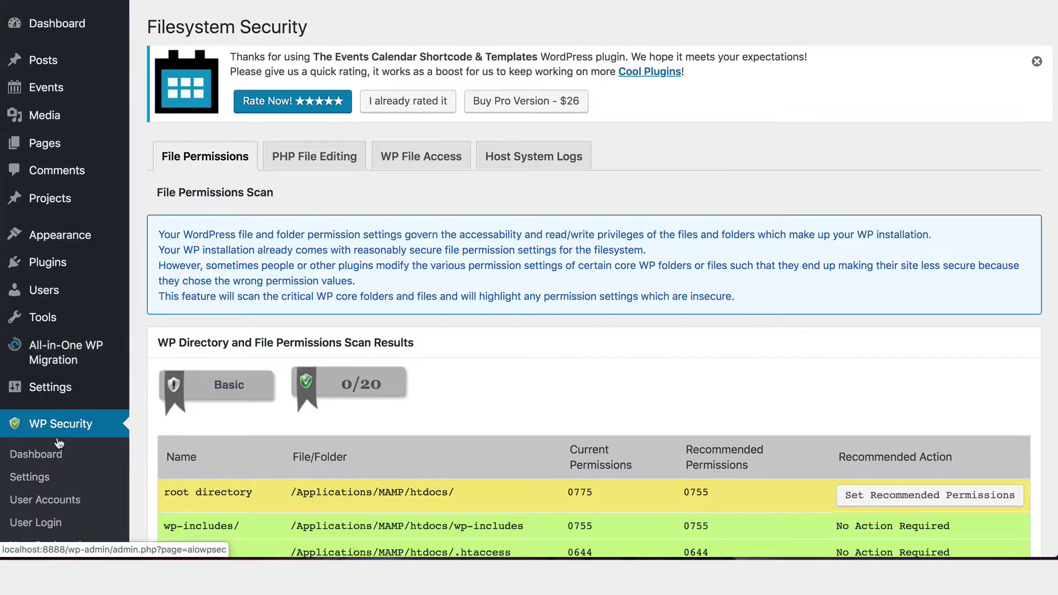
{"action": "scroll", "coordinate": [59, 443], "scroll_direction": "down", "scroll_amount": 7}
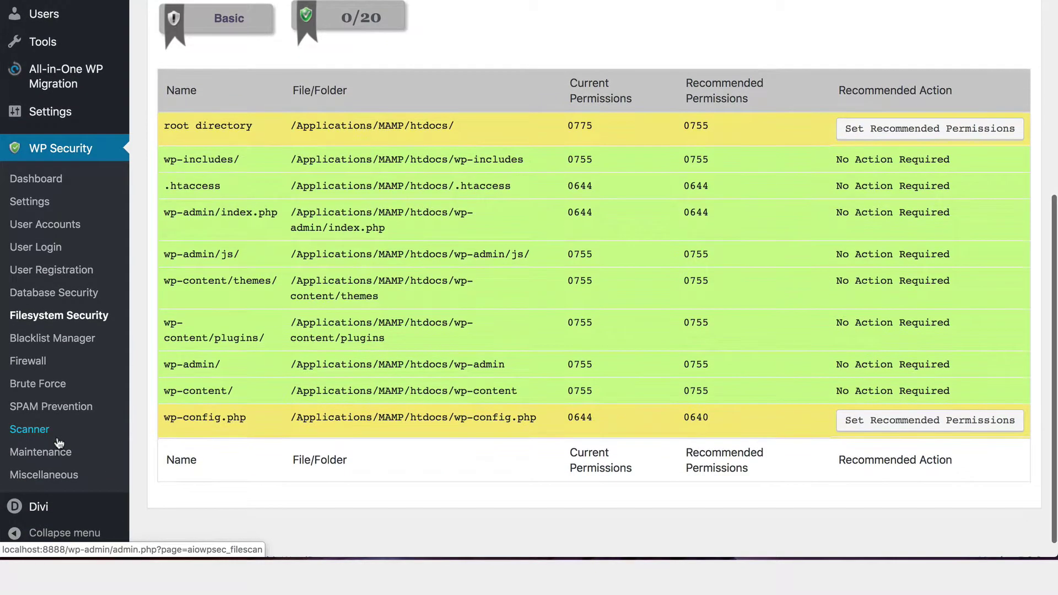
Scroll WP Security's Brute Force page to the Intermediate-rated Rename Login Page Settings.
{"action": "left_click", "coordinate": [37, 389]}
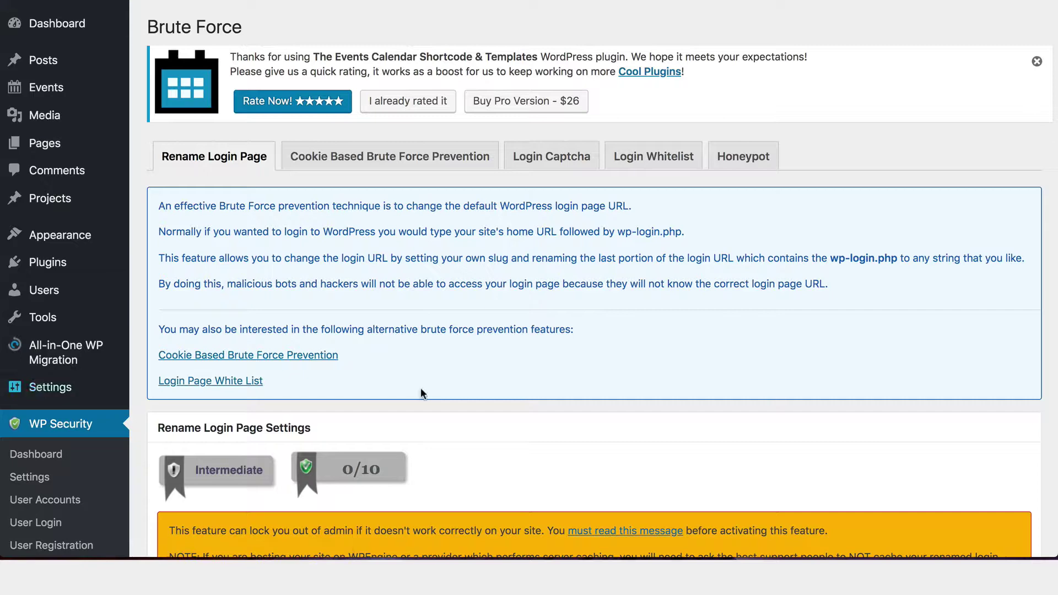
{"action": "scroll", "coordinate": [561, 421], "scroll_direction": "down", "scroll_amount": 1}
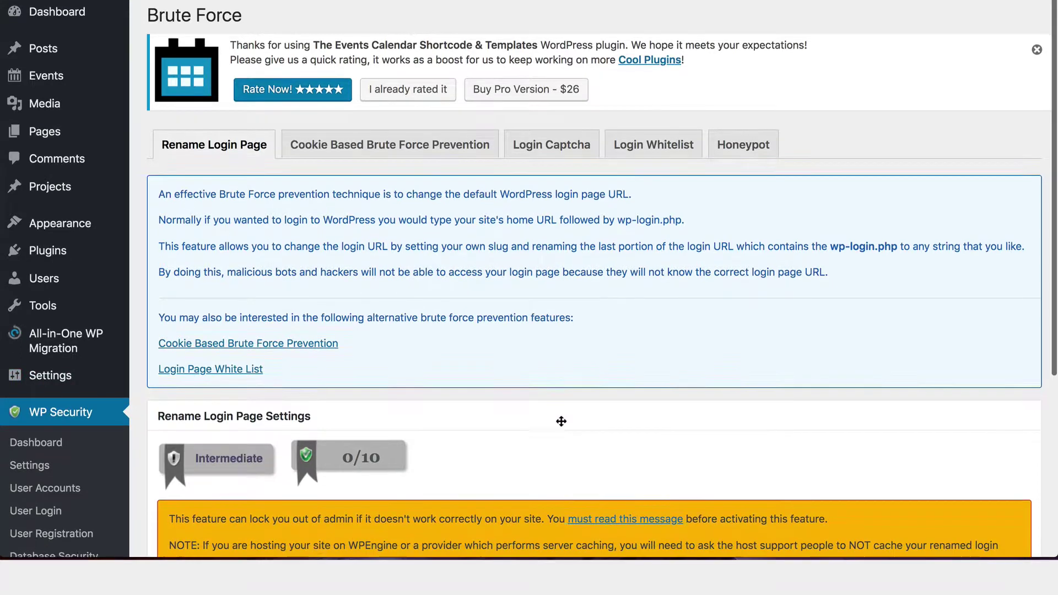
{"action": "scroll", "coordinate": [561, 421], "scroll_direction": "down", "scroll_amount": 5}
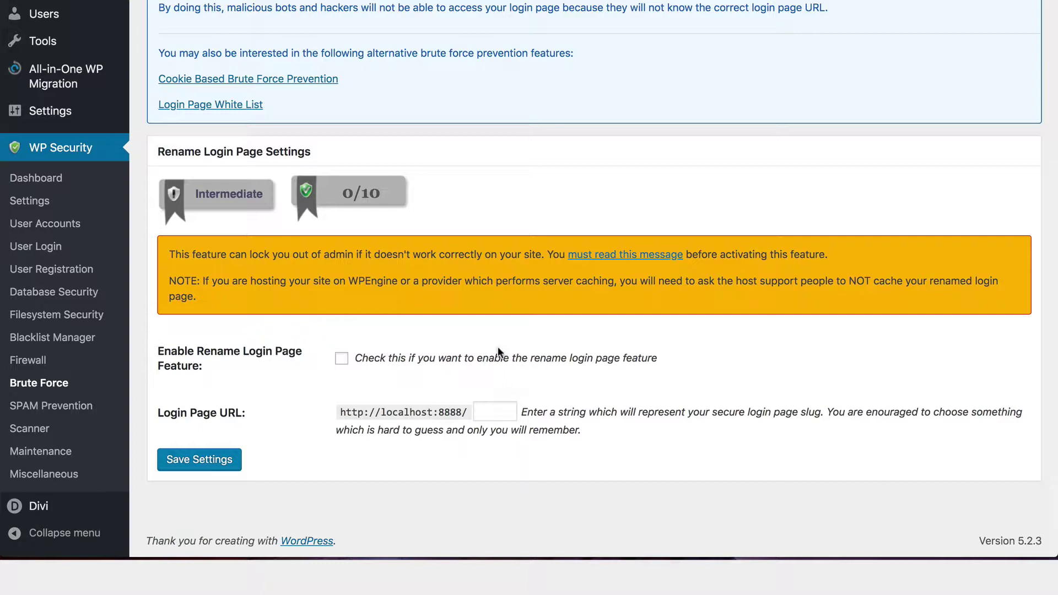
Review the Comment SPAM tab's Basic-rated captcha and spambot-blocking options.
{"action": "left_click", "coordinate": [44, 409]}
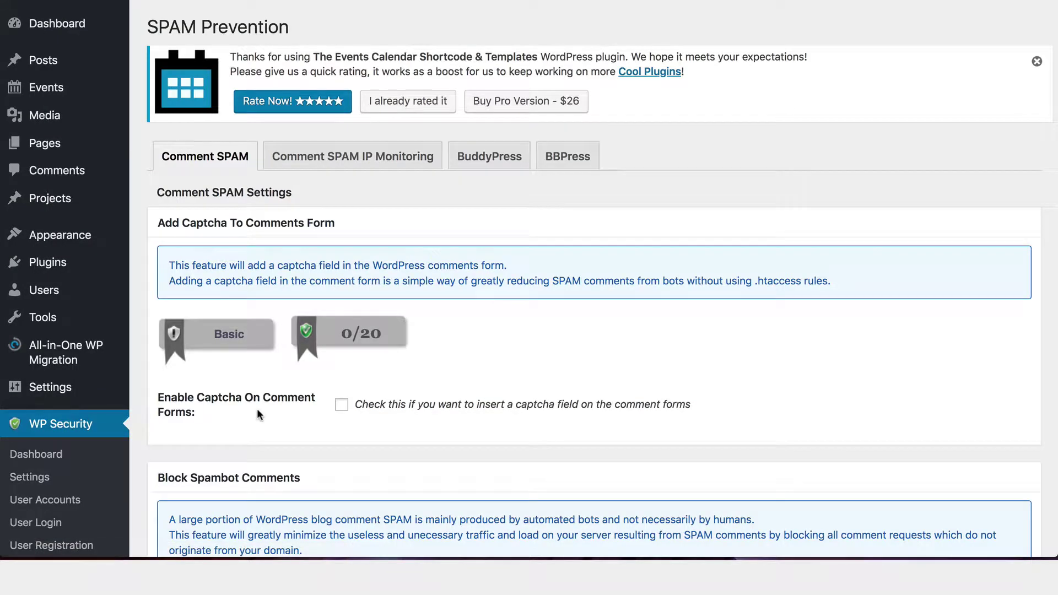
{"action": "scroll", "coordinate": [452, 378], "scroll_direction": "down", "scroll_amount": 5}
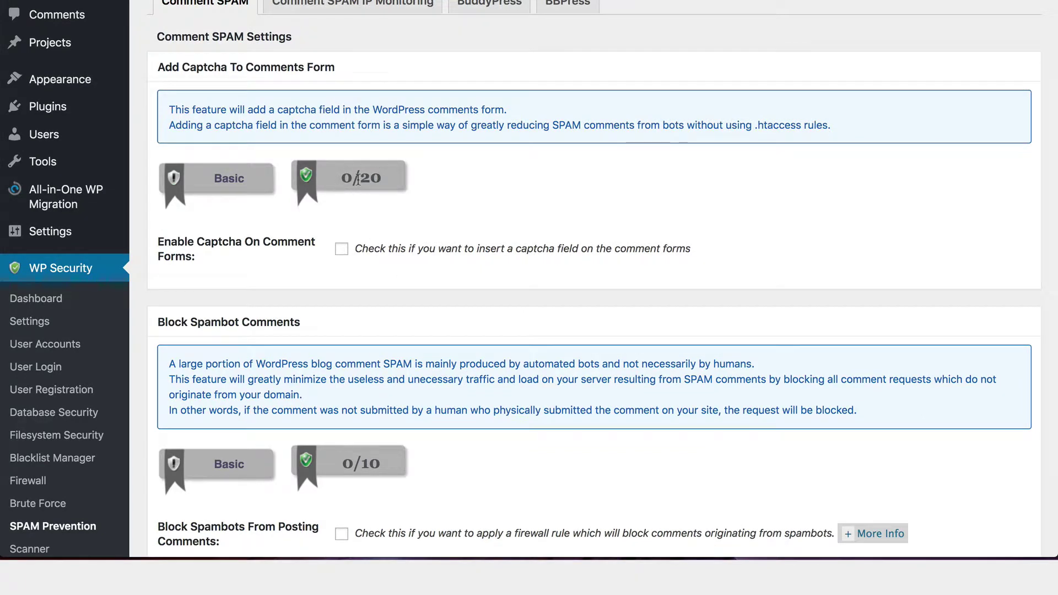
{"action": "scroll", "coordinate": [485, 187], "scroll_direction": "up", "scroll_amount": 3}
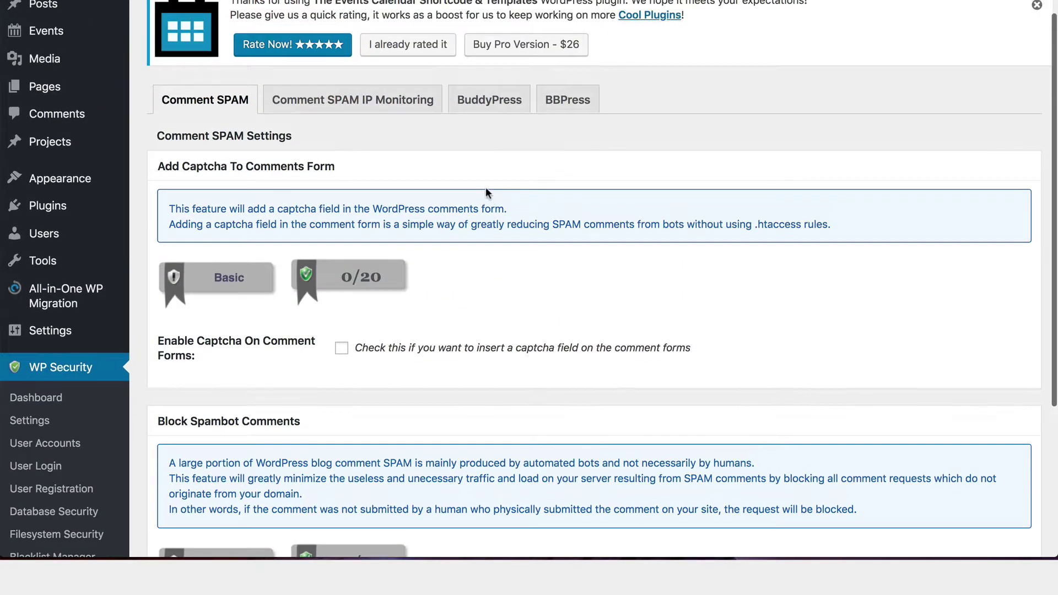
{"action": "mouse_move", "coordinate": [66, 309]}
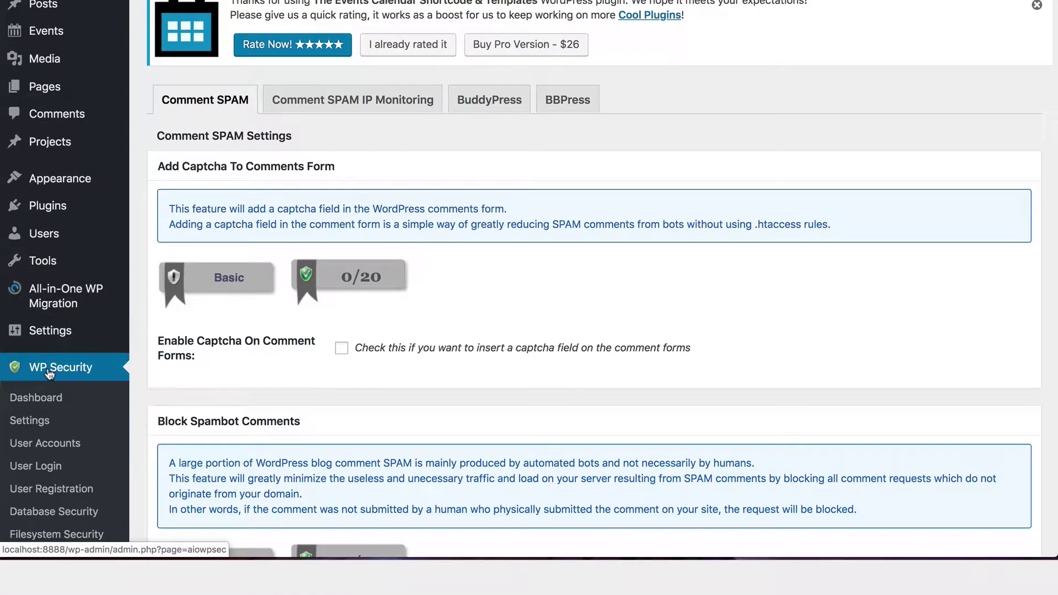
Review the WP Security dashboard strength meter showing 15 of 515 points.
{"action": "left_click", "coordinate": [45, 402]}
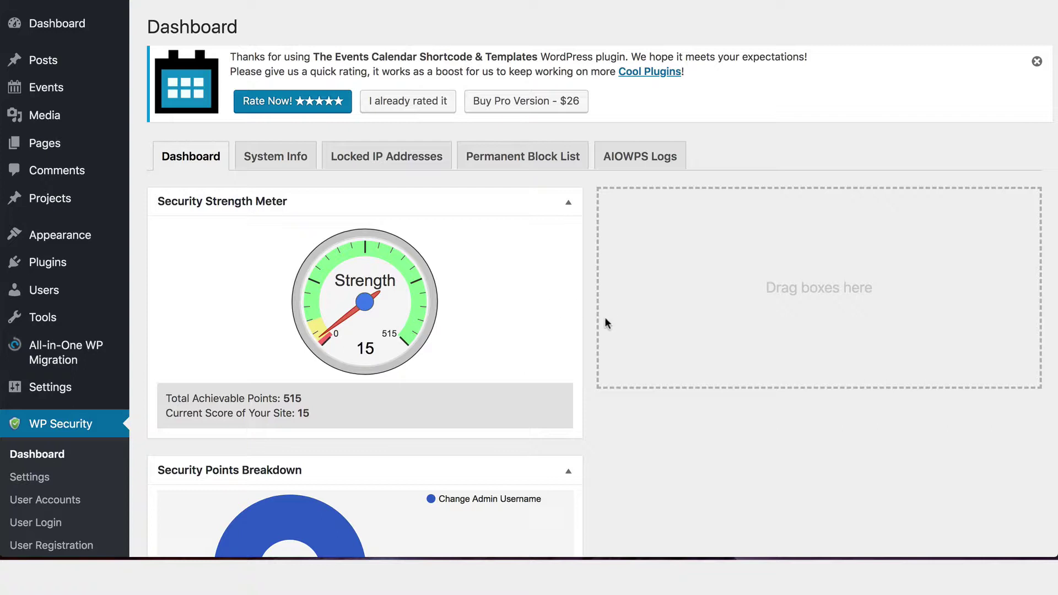
{"action": "scroll", "coordinate": [613, 419], "scroll_direction": "down", "scroll_amount": 6}
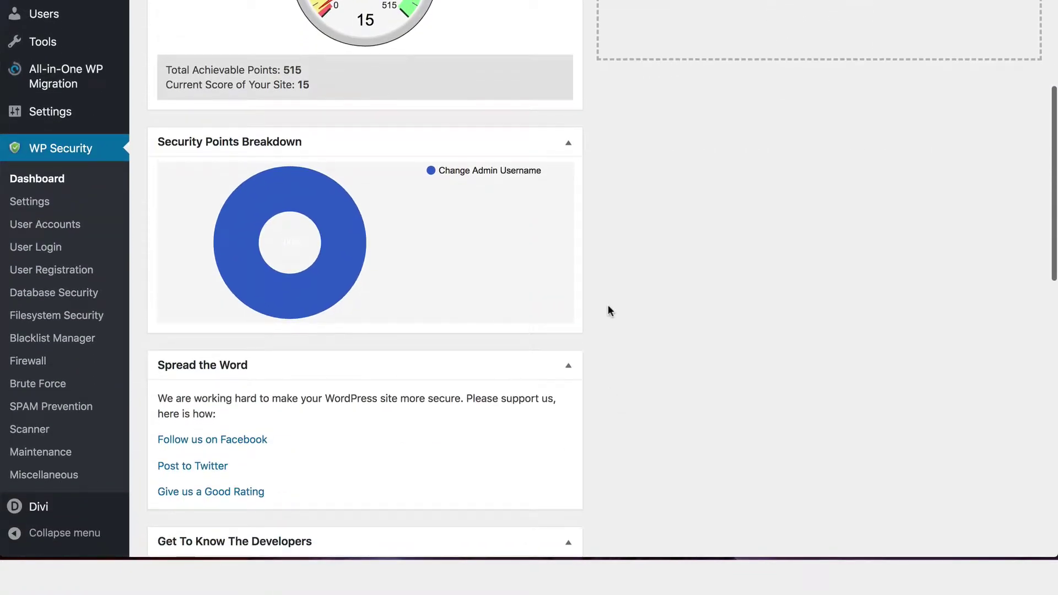
{"action": "scroll", "coordinate": [607, 305], "scroll_direction": "up", "scroll_amount": 2}
{"action": "scroll", "coordinate": [608, 306], "scroll_direction": "up", "scroll_amount": 3}
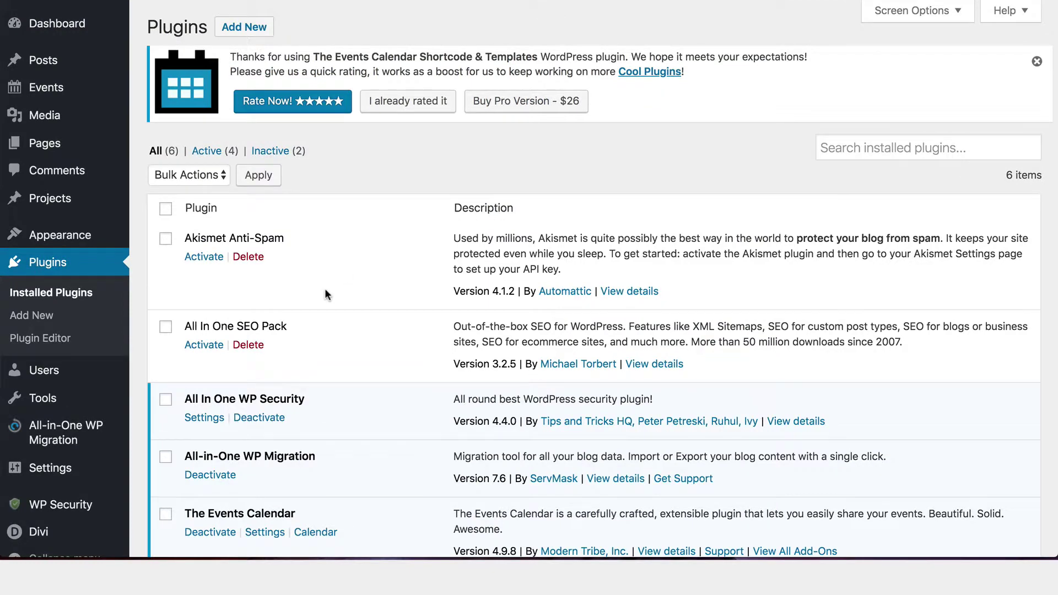
{"action": "scroll", "coordinate": [325, 289], "scroll_direction": "down", "scroll_amount": 2}
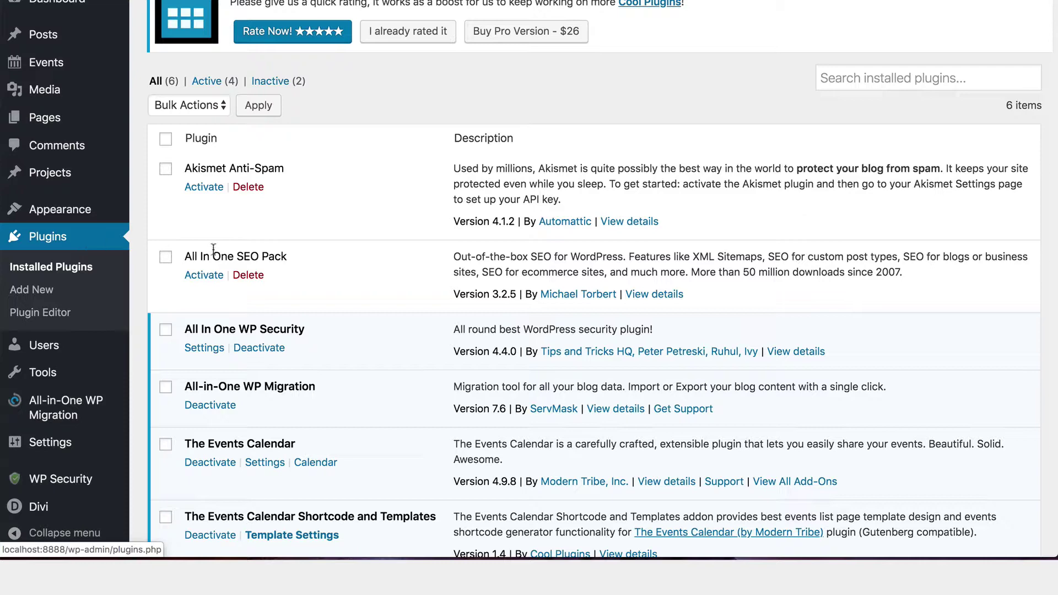
{"action": "scroll", "coordinate": [213, 249], "scroll_direction": "up", "scroll_amount": 2}
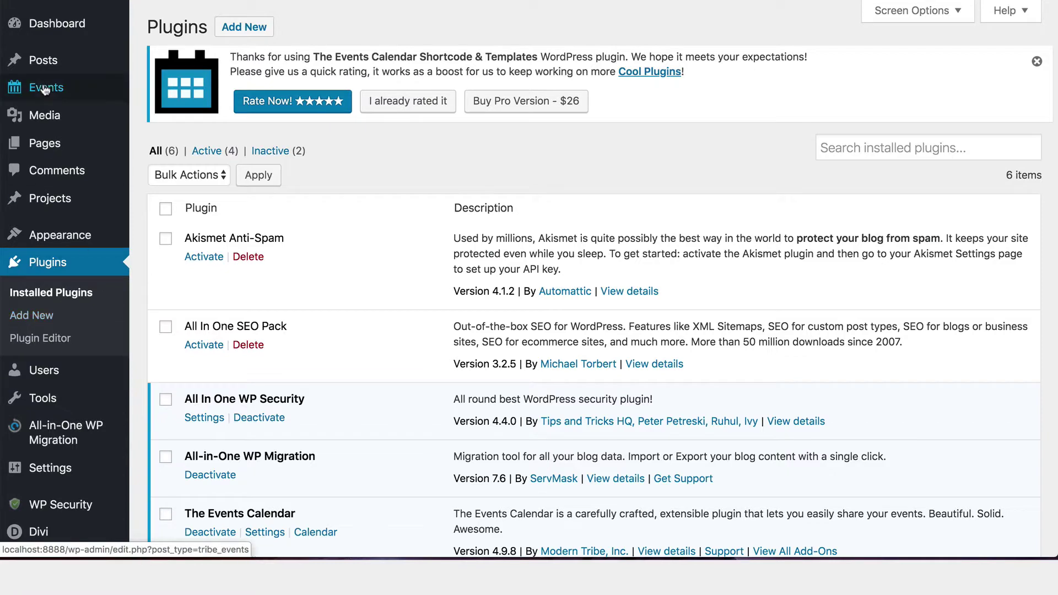
Check the Updates screen: WordPress 5.2.3 with all plugins and themes current.
{"action": "mouse_move", "coordinate": [60, 27]}
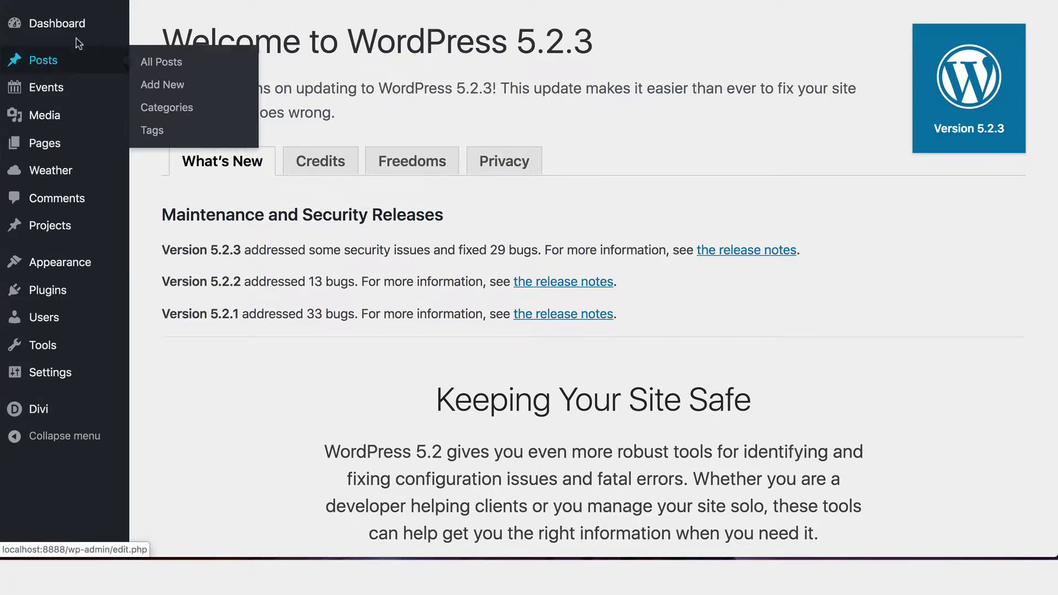
{"action": "mouse_move", "coordinate": [77, 26]}
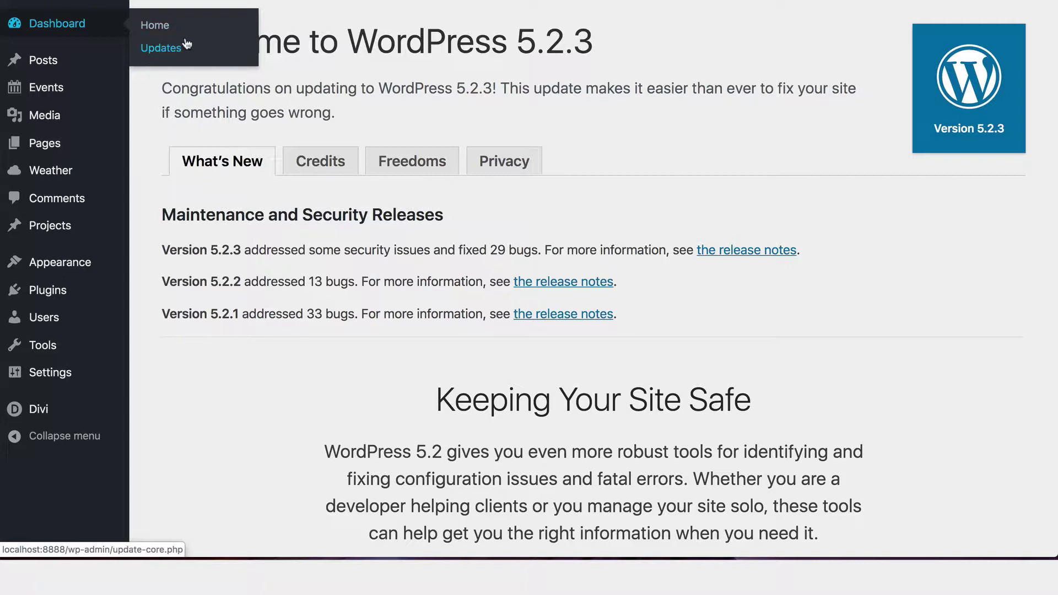
{"action": "left_click", "coordinate": [170, 53]}
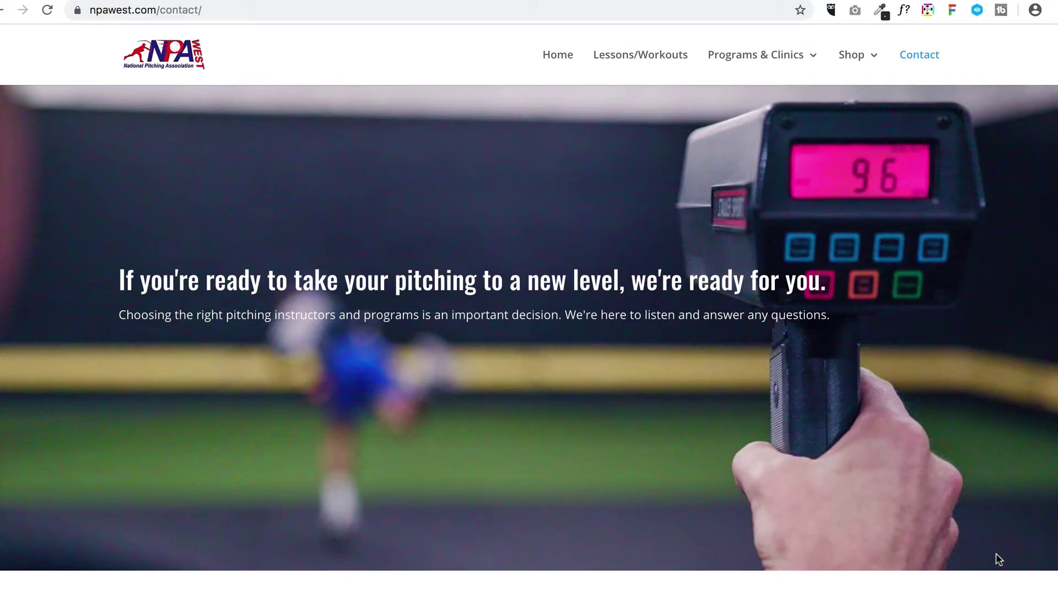
Scroll the npawest.com contact form: Name, Email, Subject, Message, reCAPTCHA and Submit.
{"action": "scroll", "coordinate": [959, 562], "scroll_direction": "down", "scroll_amount": 5}
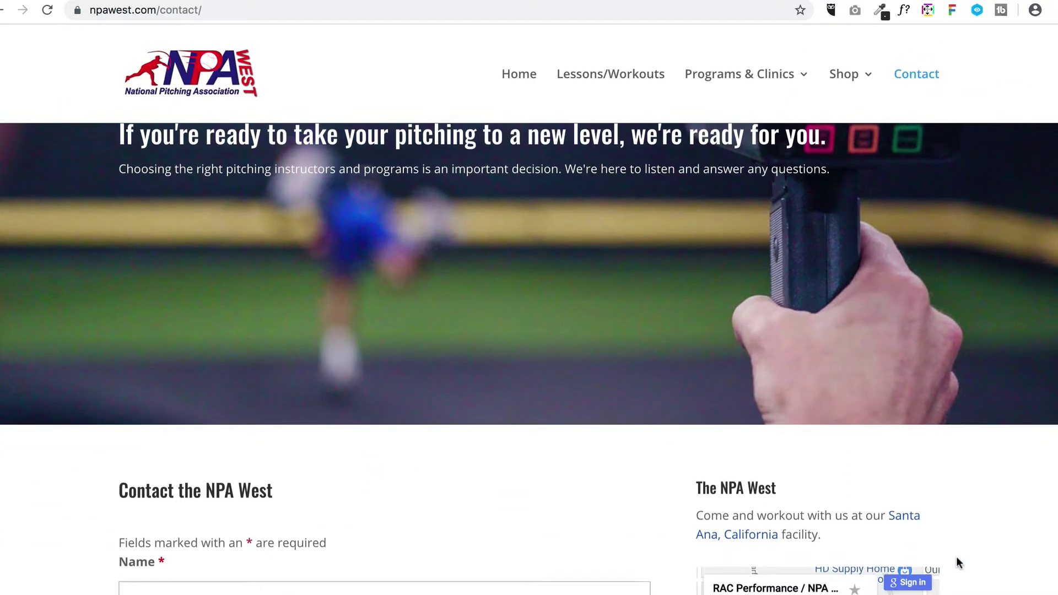
{"action": "scroll", "coordinate": [957, 556], "scroll_direction": "down", "scroll_amount": 3}
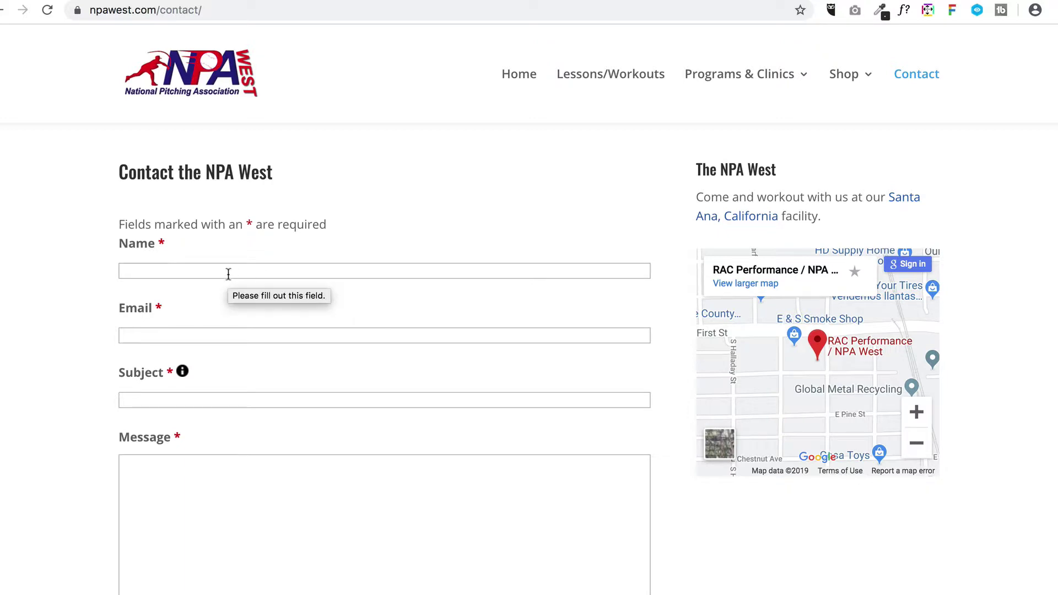
{"action": "scroll", "coordinate": [44, 298], "scroll_direction": "down", "scroll_amount": 3}
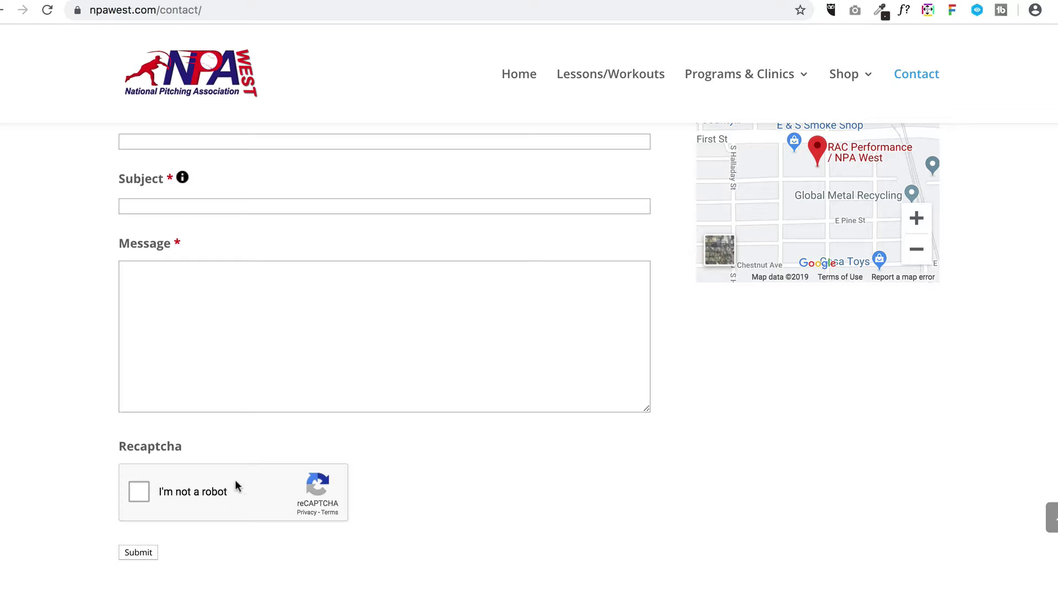
{"action": "scroll", "coordinate": [415, 448], "scroll_direction": "up", "scroll_amount": 4}
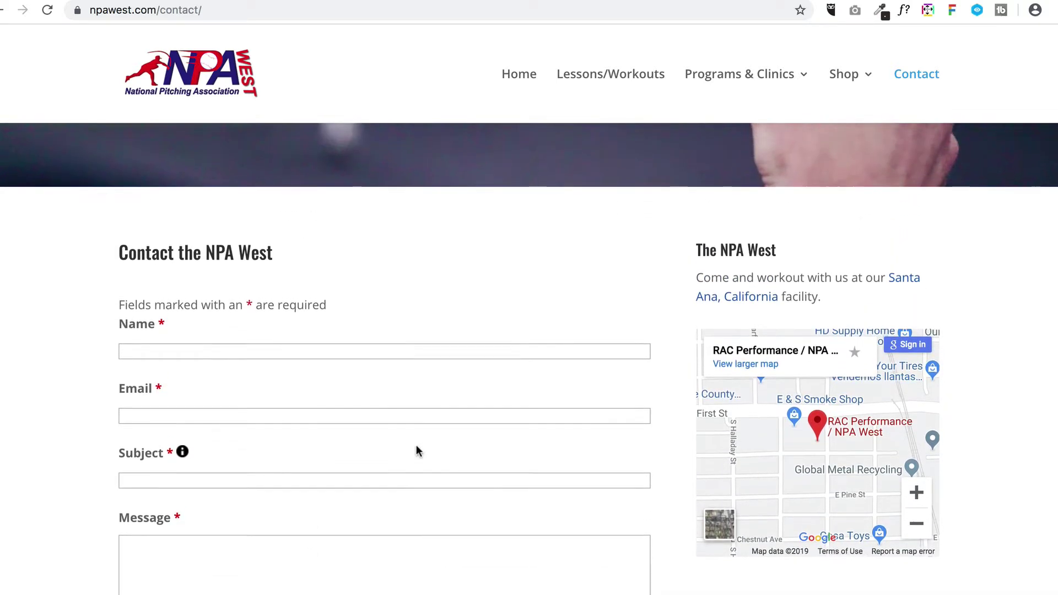
{"action": "scroll", "coordinate": [415, 449], "scroll_direction": "down", "scroll_amount": 3}
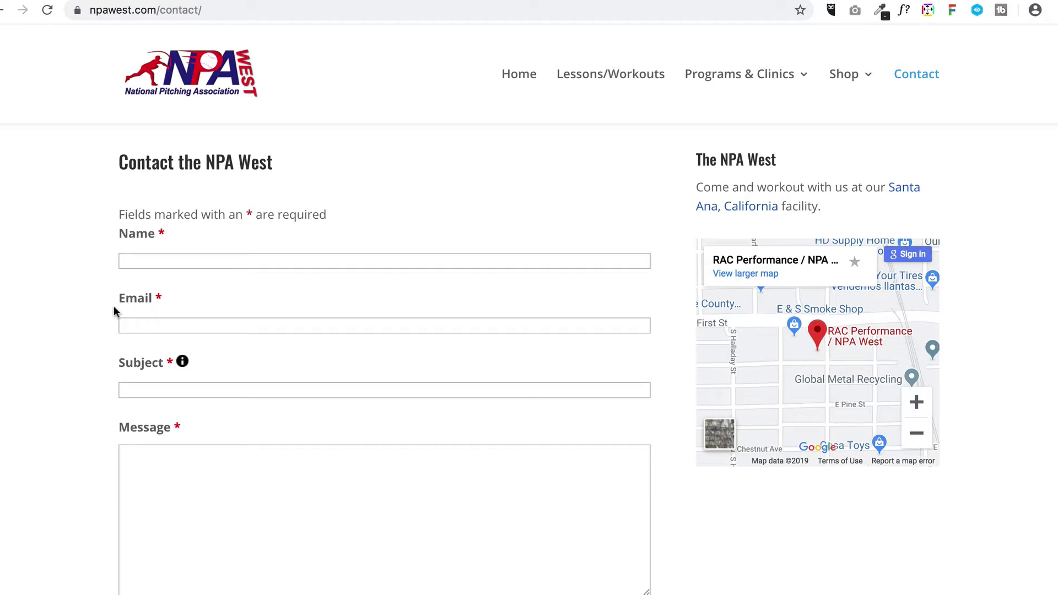
{"action": "scroll", "coordinate": [121, 449], "scroll_direction": "down", "scroll_amount": 4}
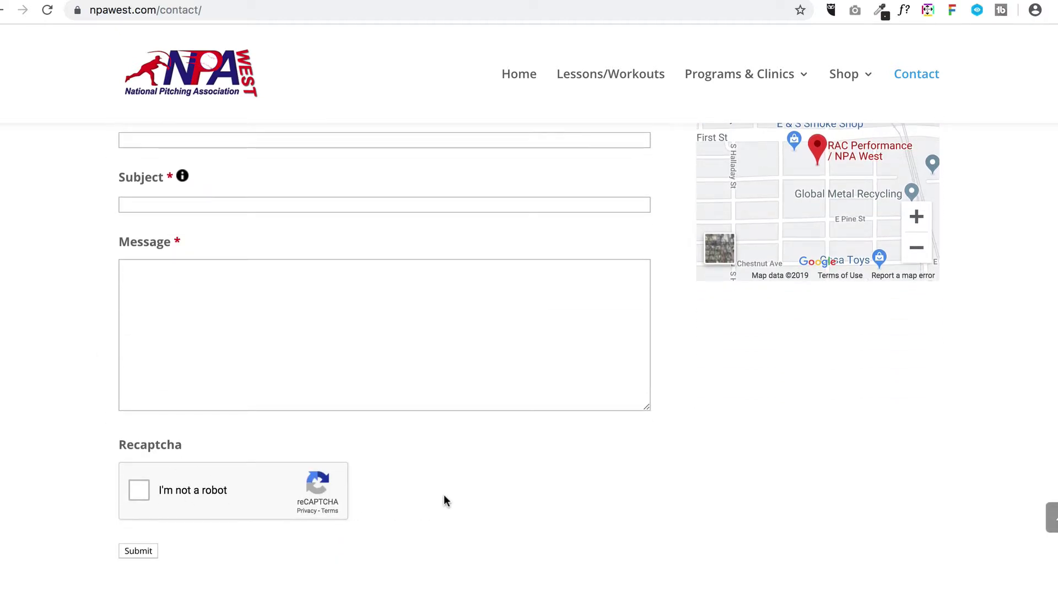
{"action": "scroll", "coordinate": [456, 477], "scroll_direction": "up", "scroll_amount": 3}
{"action": "scroll", "coordinate": [456, 475], "scroll_direction": "down", "scroll_amount": 5}
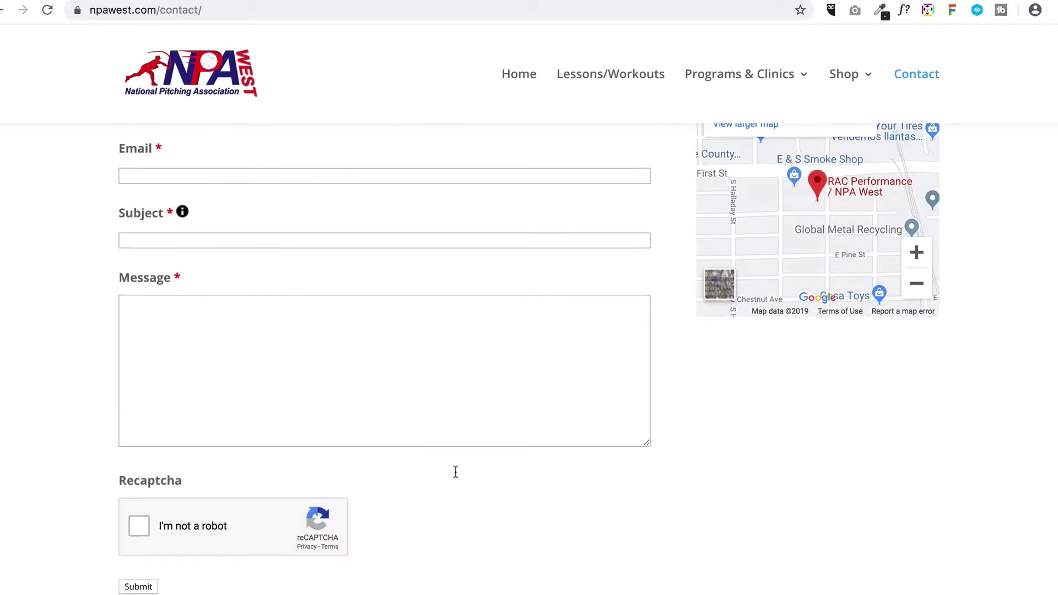
{"action": "scroll", "coordinate": [455, 472], "scroll_direction": "down", "scroll_amount": 4}
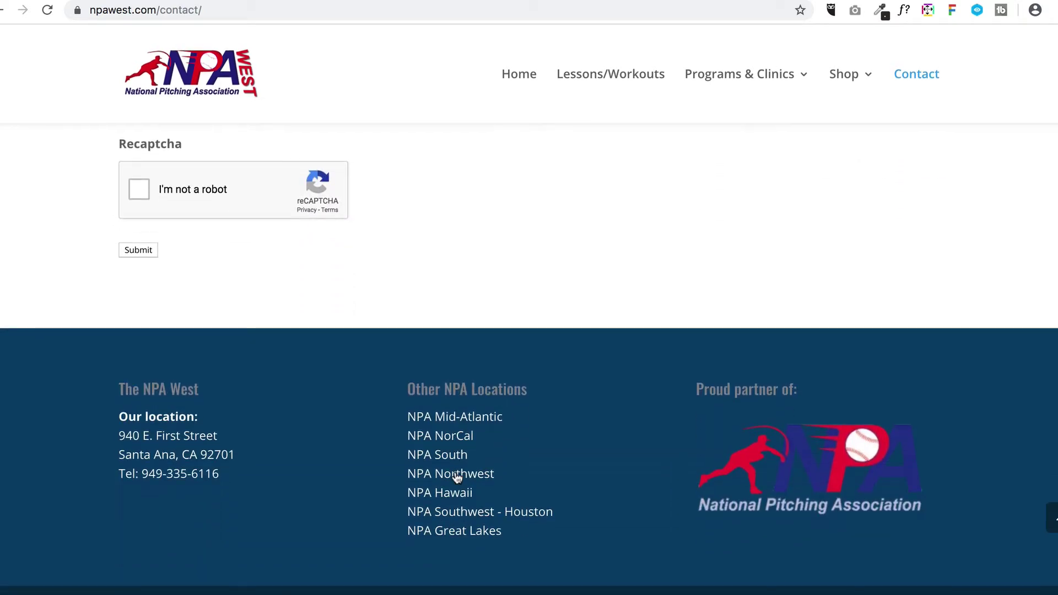
{"action": "scroll", "coordinate": [455, 477], "scroll_direction": "up", "scroll_amount": 6}
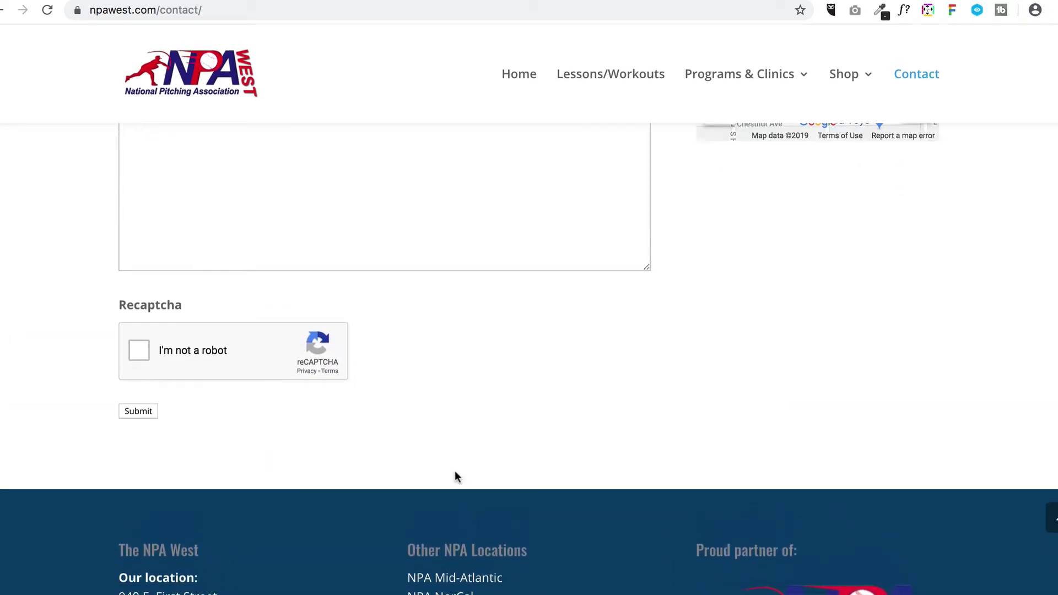
{"action": "scroll", "coordinate": [455, 477], "scroll_direction": "up", "scroll_amount": 8}
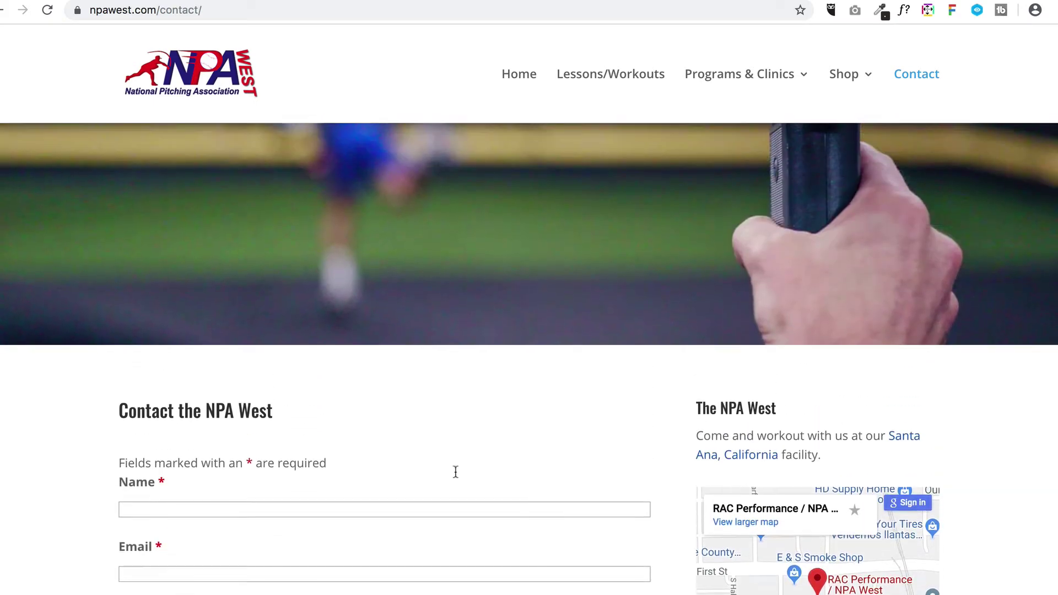
{"action": "scroll", "coordinate": [455, 472], "scroll_direction": "up", "scroll_amount": 4}
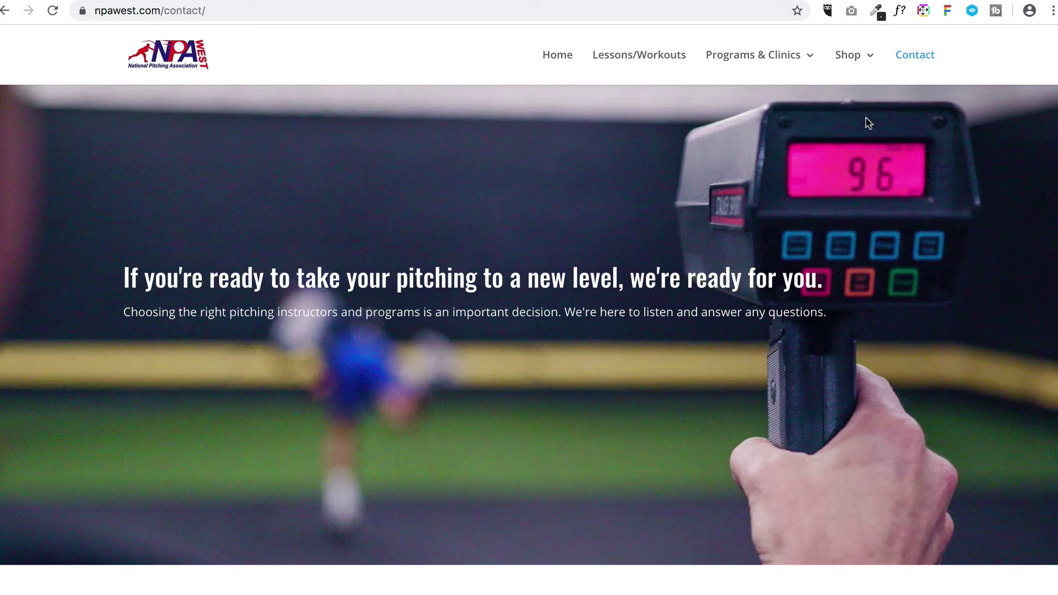
{"action": "mouse_move", "coordinate": [852, 64]}
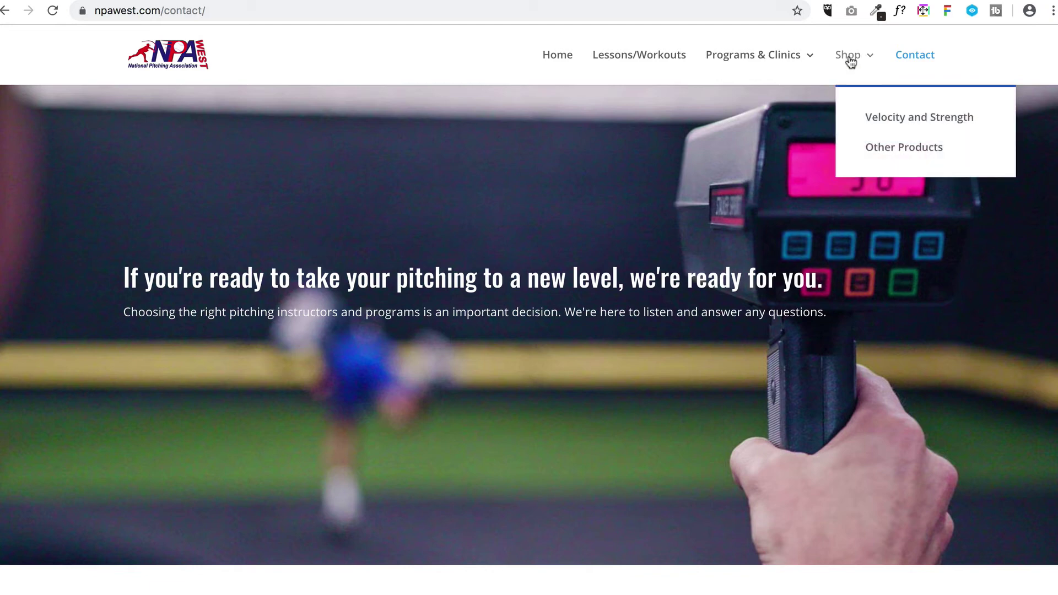